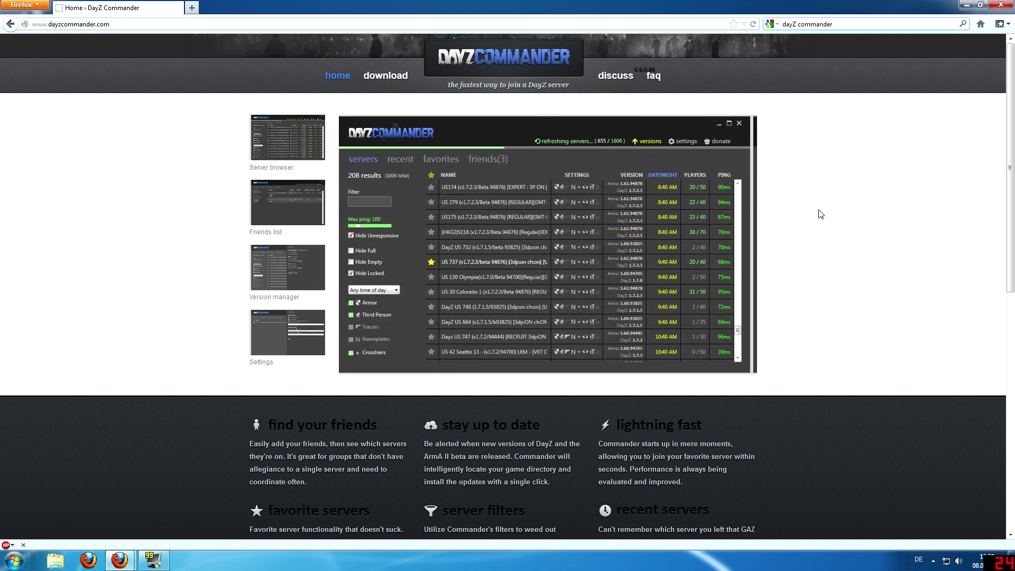
Download the DayZ Commander installer from dayzcommander.com, and minimize the download list and the browser
left_click(394, 75)
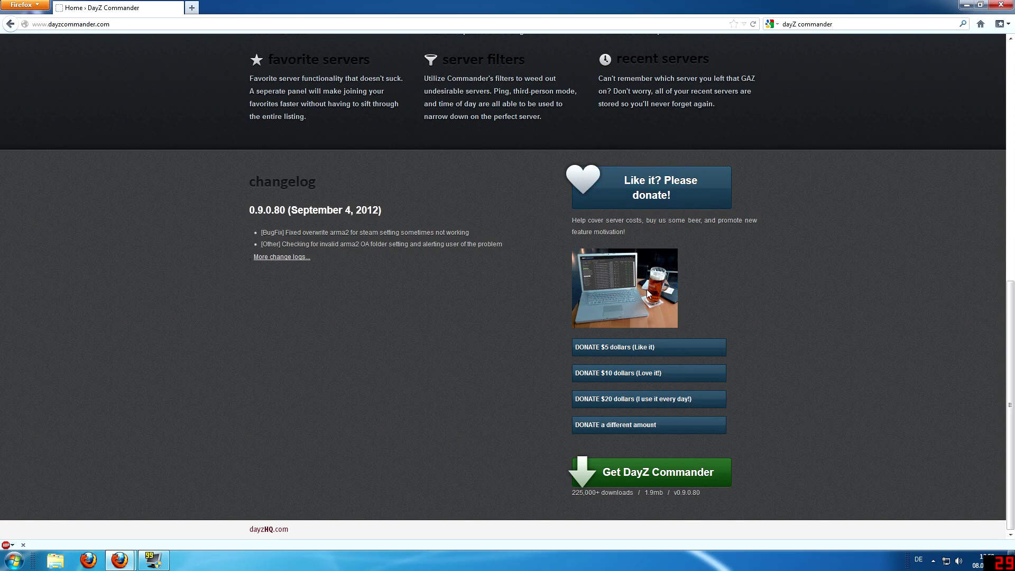
left_click(651, 484)
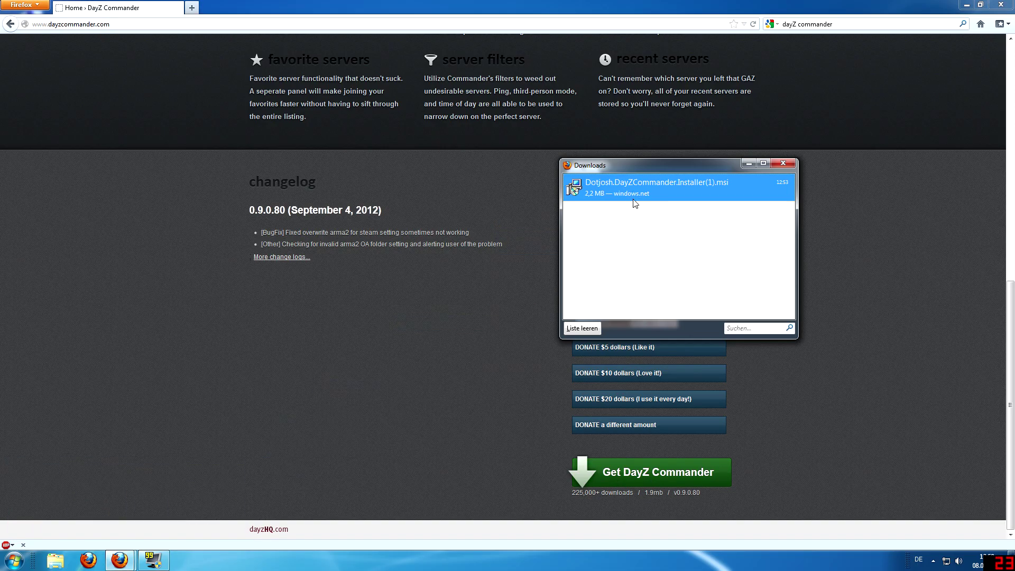
left_click_drag(636, 167, 304, 171)
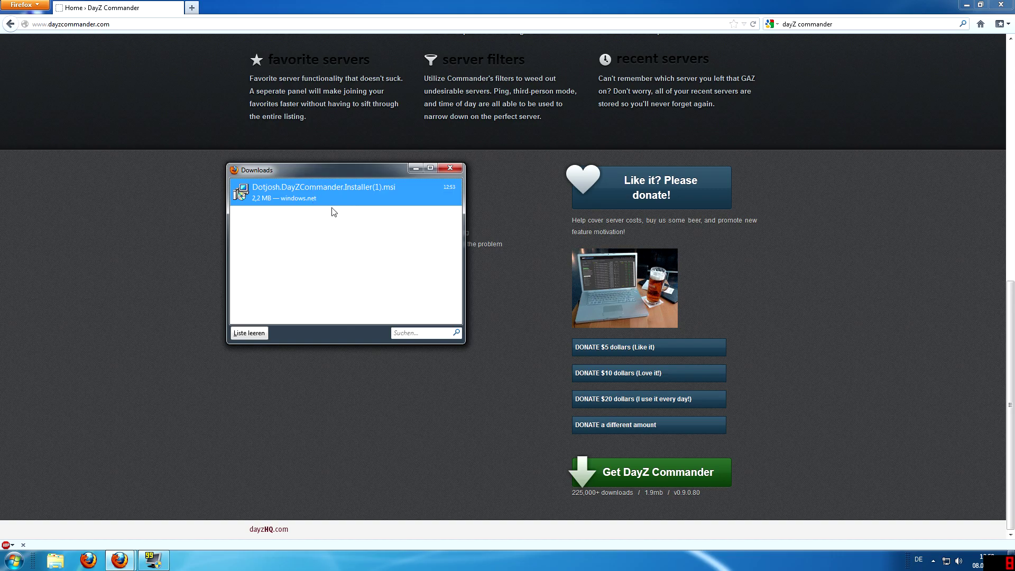
left_click(416, 167)
left_click(967, 6)
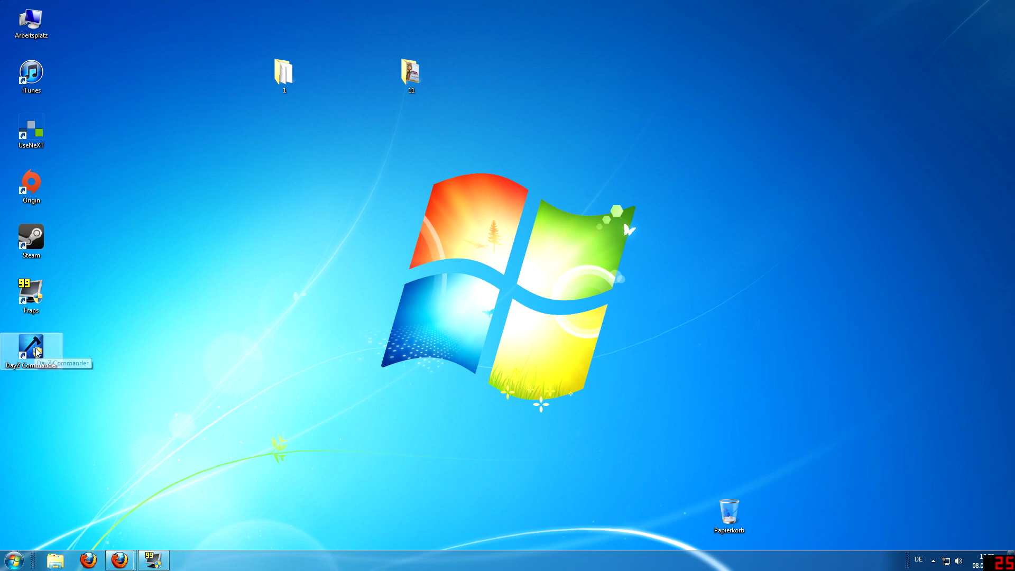
Launch DayZ Commander from the desktop and reposition its window slightly higher on the screen
left_click(37, 352)
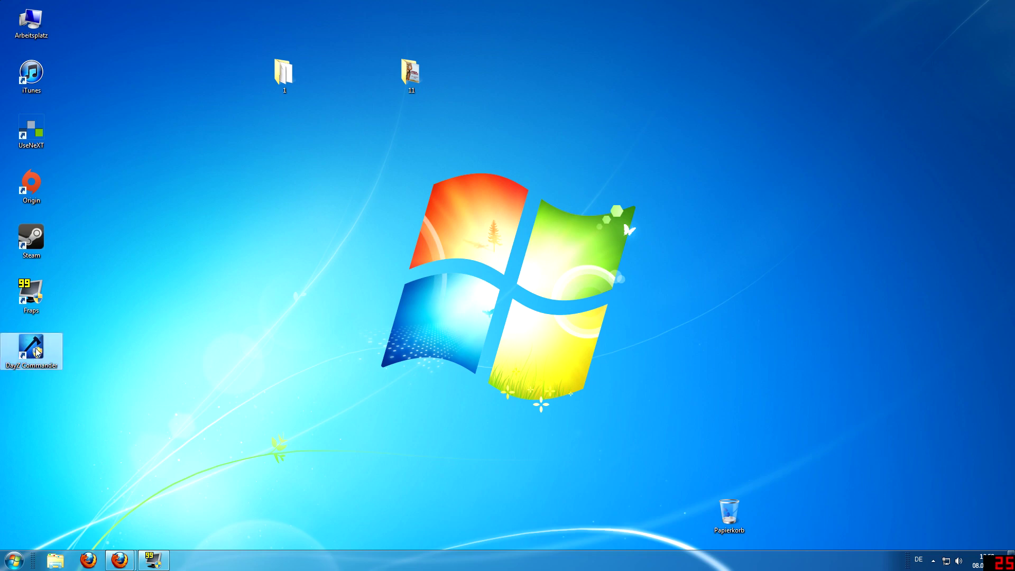
double_click(37, 352)
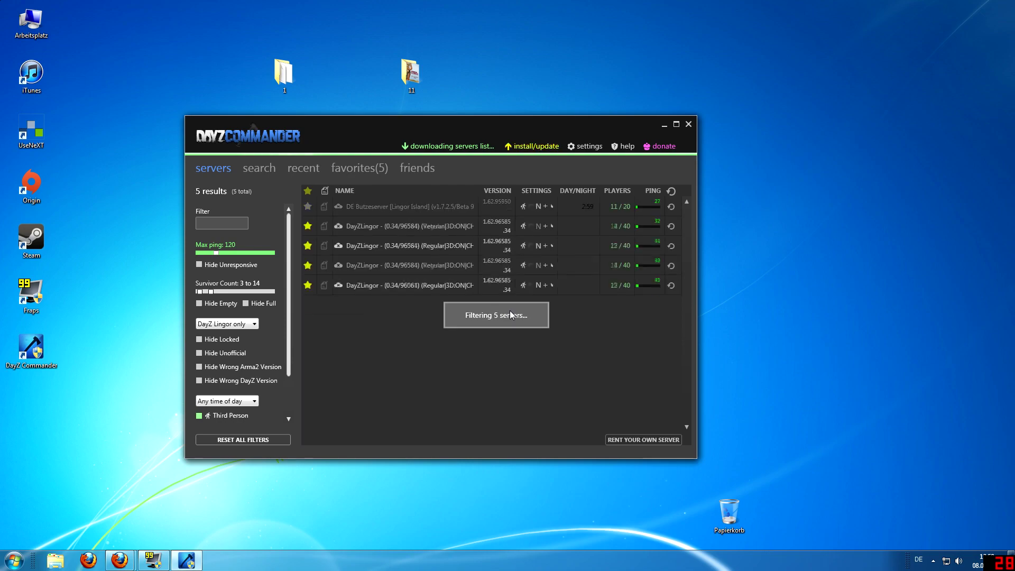
left_click_drag(500, 132, 531, 116)
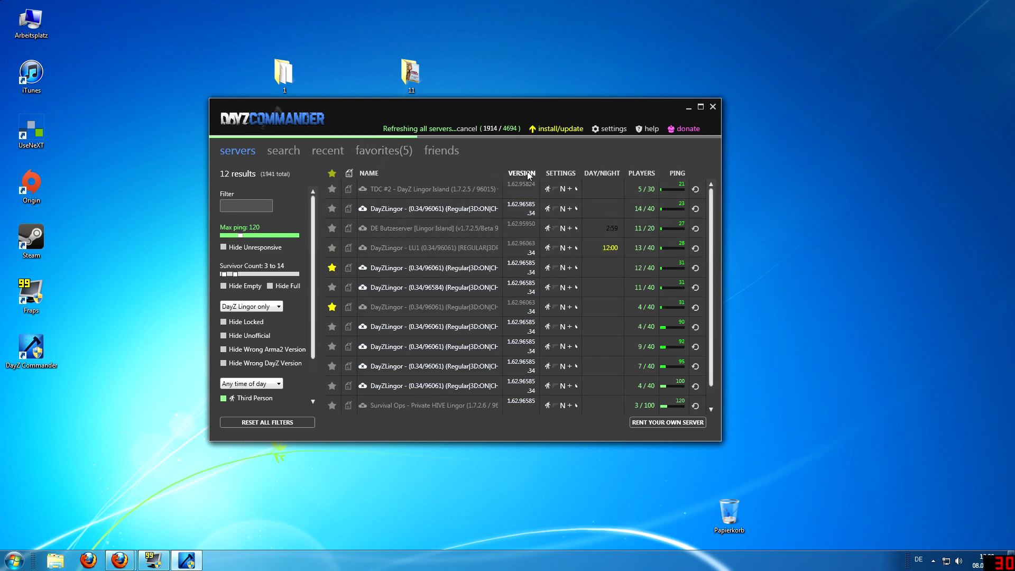
View the launch options, Steam options and game directories in the DayZ Commander settings, and close them
left_click(613, 129)
mouse_move(646, 268)
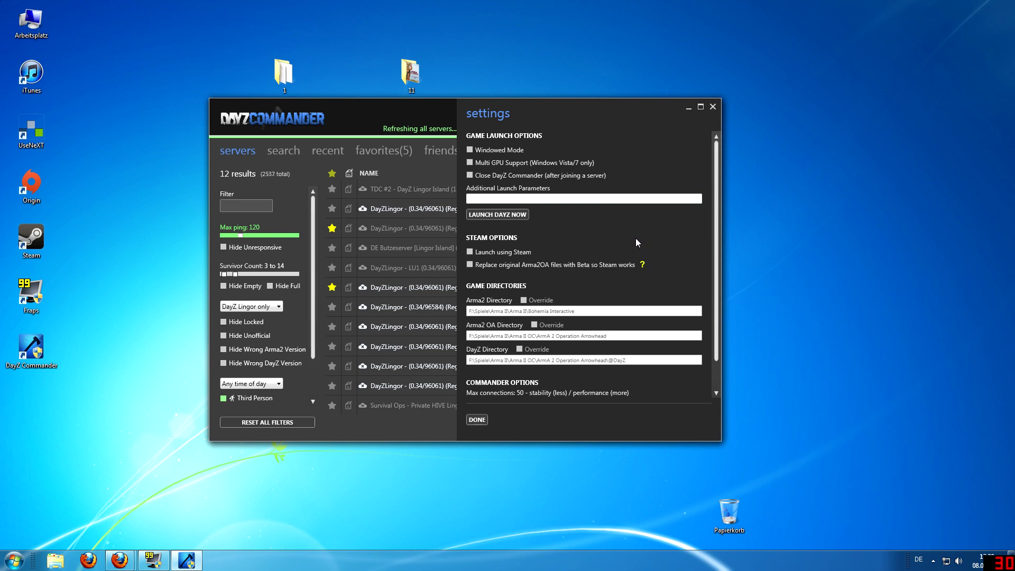
left_click(478, 420)
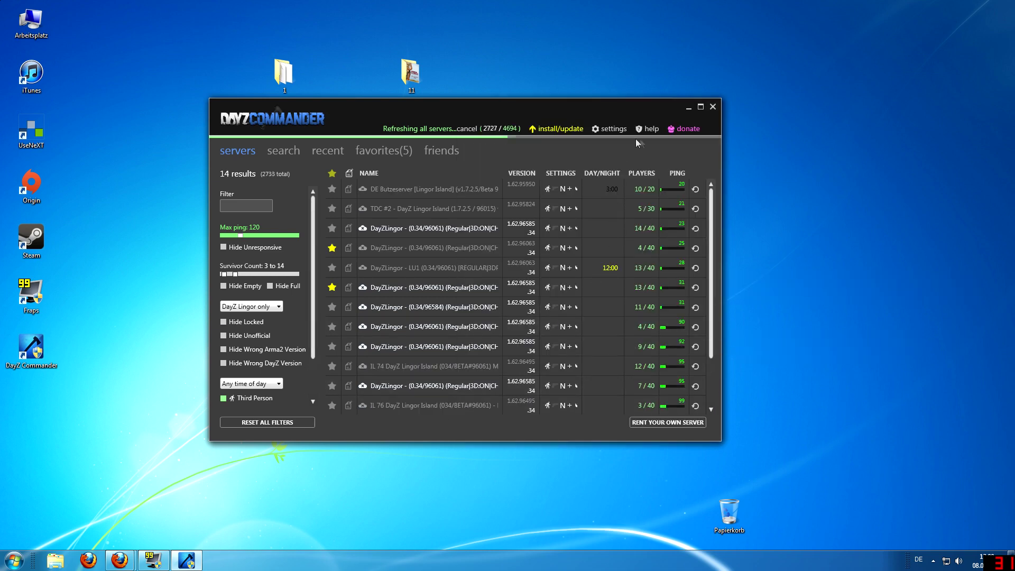
Try the manual override for the Arma2 Directory in the settings, turn it off again and close the settings
left_click(612, 129)
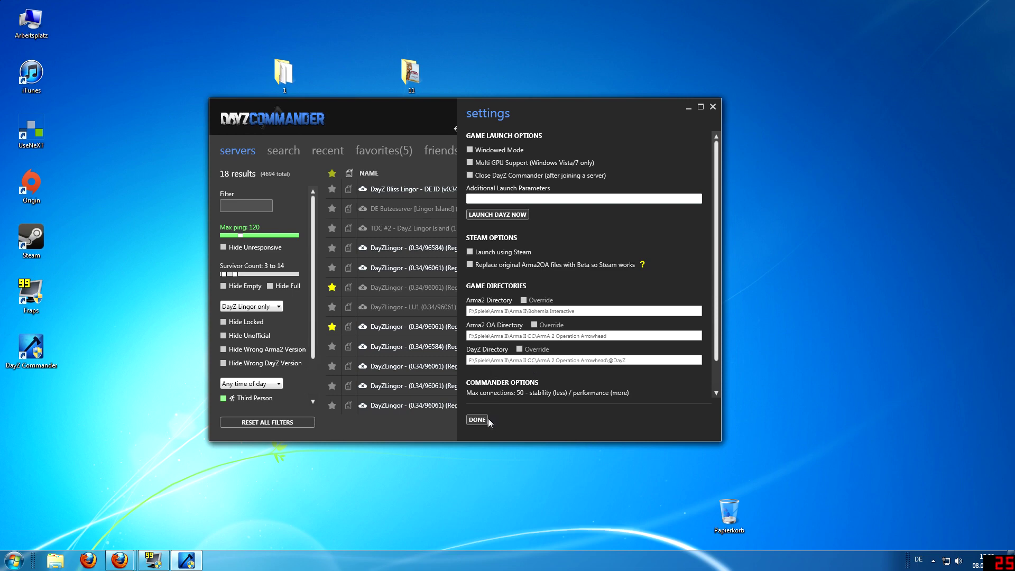
left_click(524, 300)
left_click(579, 313)
left_click(524, 302)
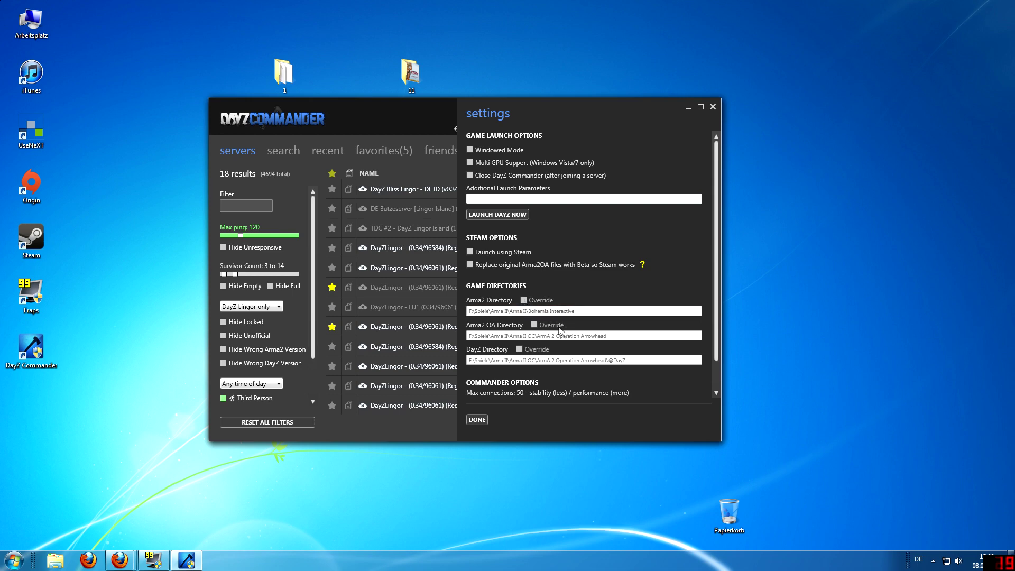
left_click(477, 420)
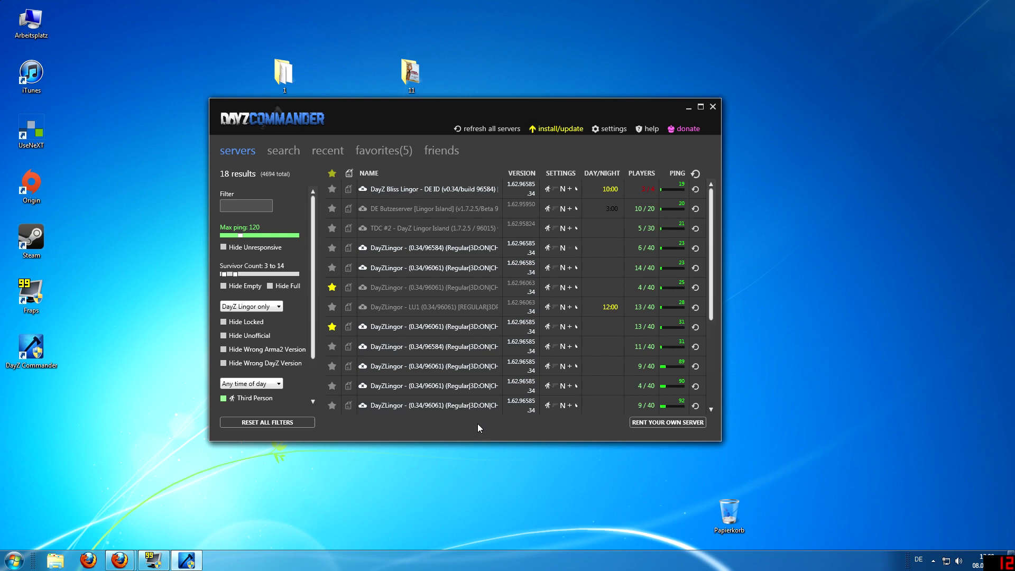
Go to install/update, try Arma 2 version 96061/63 (STABLE), and set the selection back to 96584/85 (Latest)
left_click(557, 130)
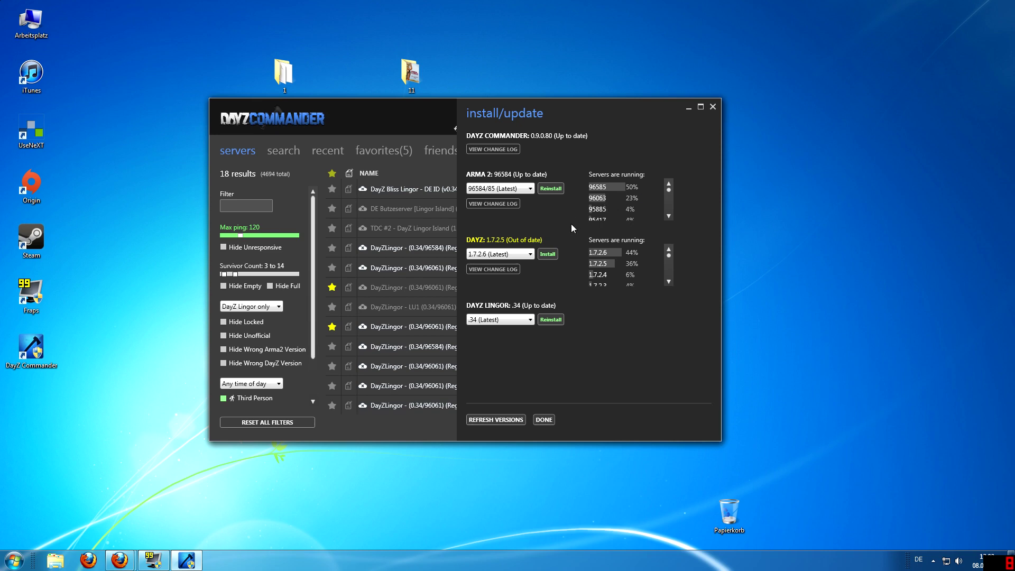
left_click(530, 189)
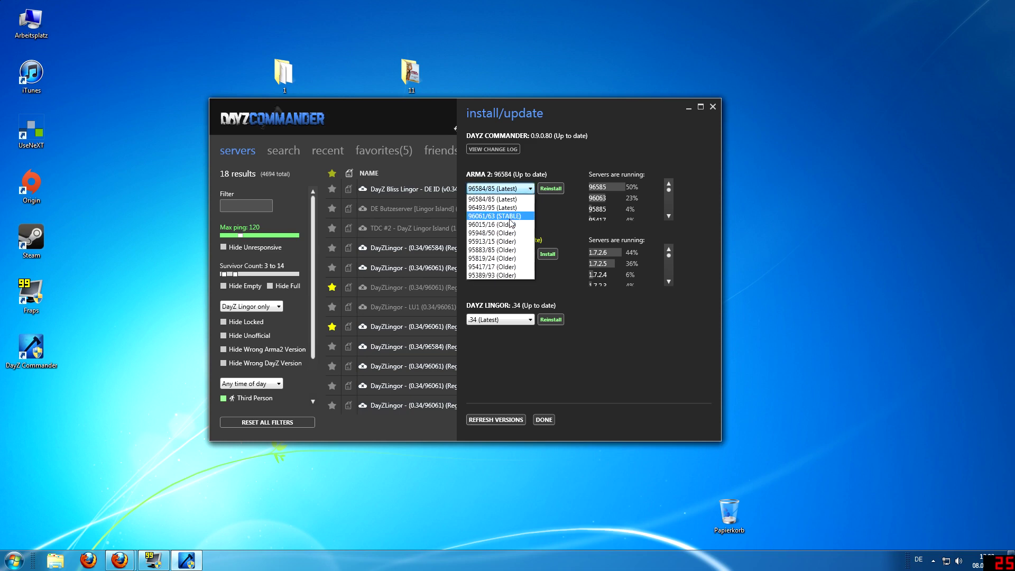
left_click(497, 224)
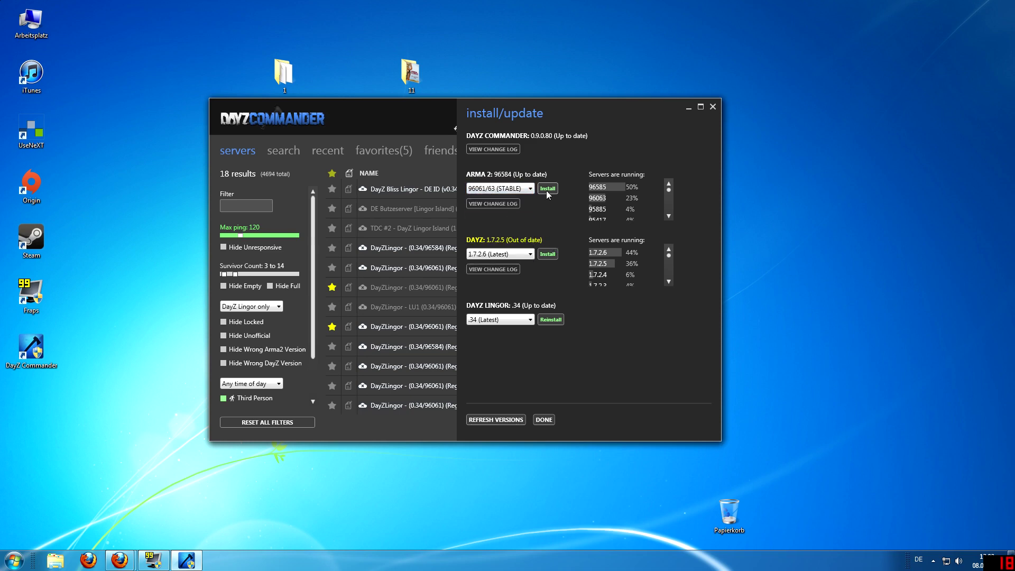
left_click(530, 188)
left_click(532, 218)
Install DayZ version 1.7.2.6 (Latest), check the DayZ Lingor version choices and close install/update
left_click(547, 257)
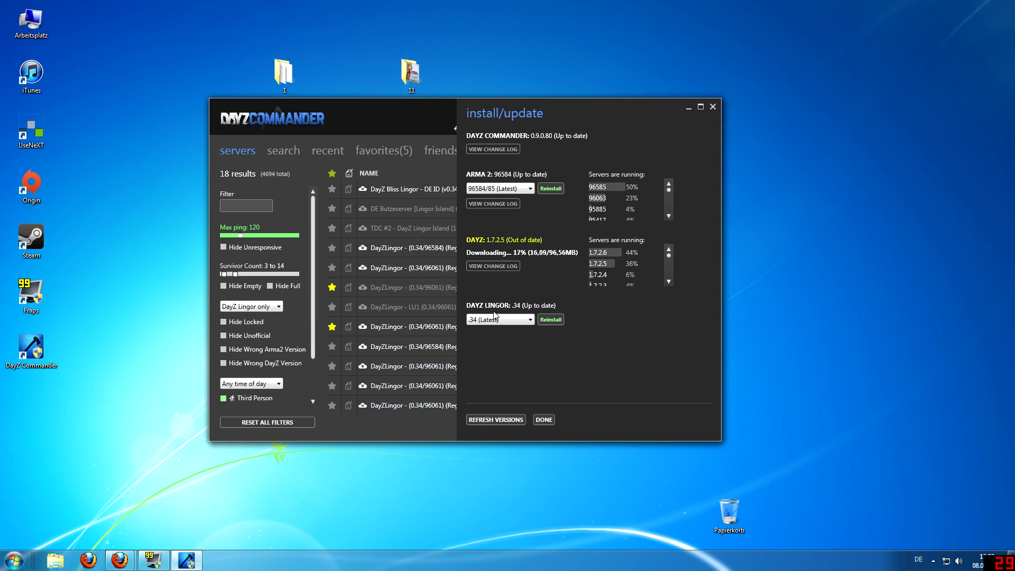
left_click(529, 320)
left_click(567, 334)
left_click(543, 419)
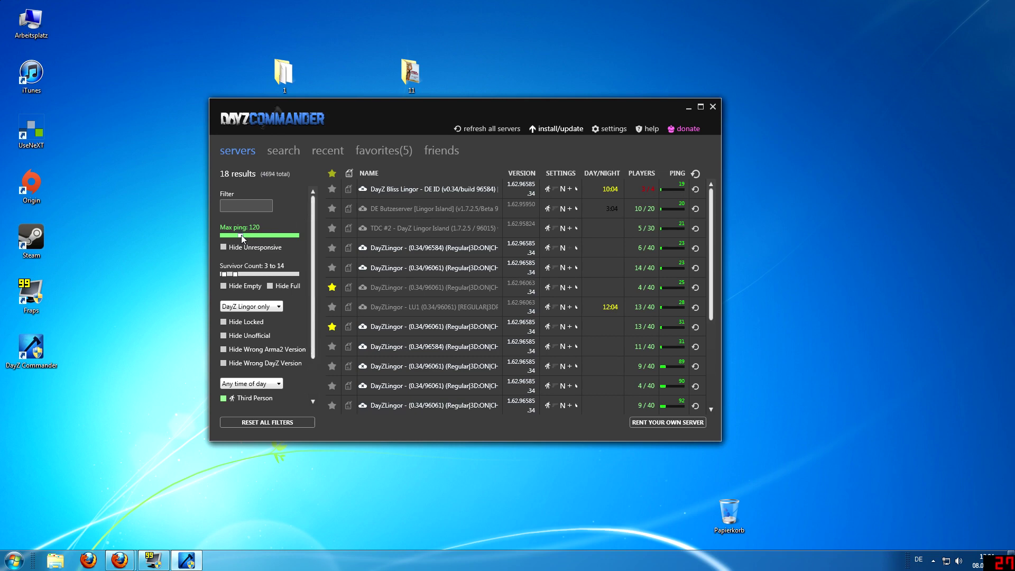
Filter the server list to a max ping of 150 and a survivor count of 5 to 25
left_click_drag(241, 235, 246, 234)
left_click_drag(255, 273, 198, 275)
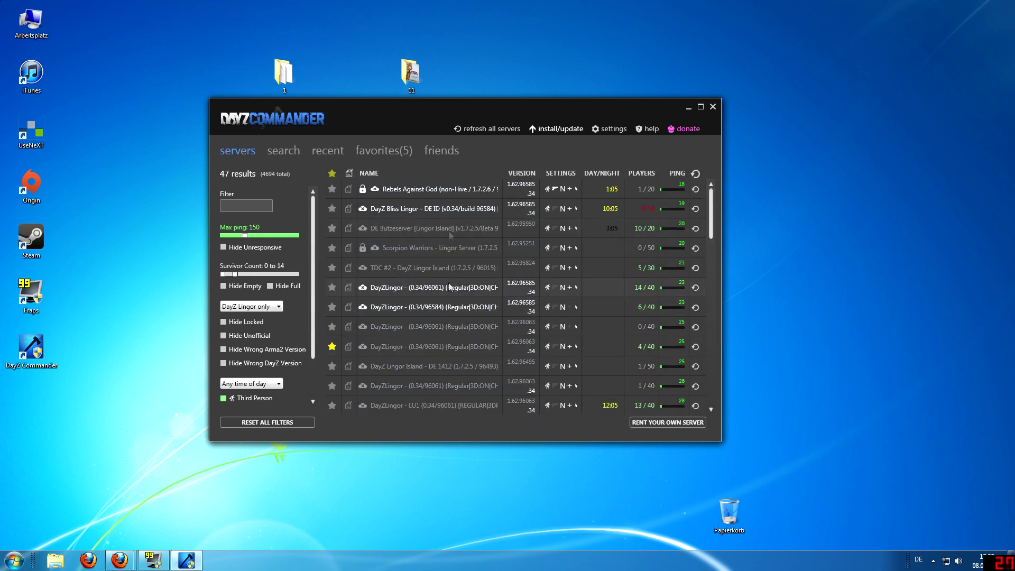
left_click_drag(236, 274, 343, 275)
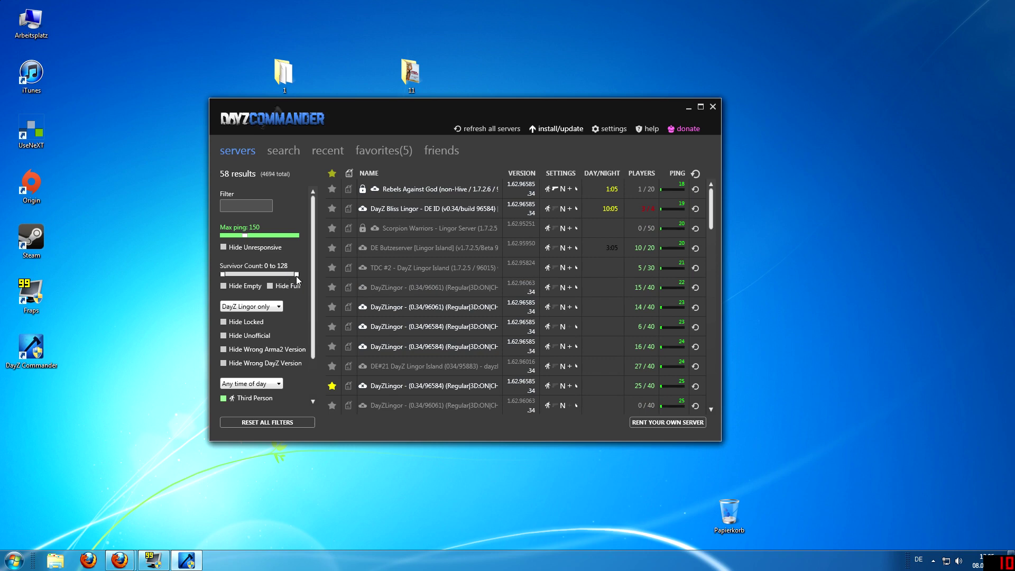
left_click_drag(296, 279, 238, 275)
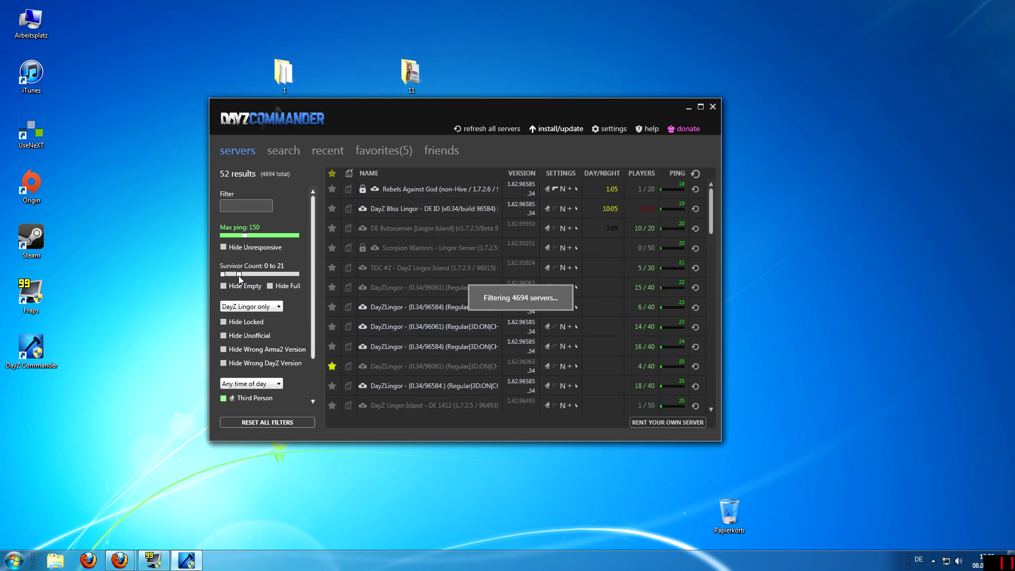
left_click_drag(222, 274, 226, 278)
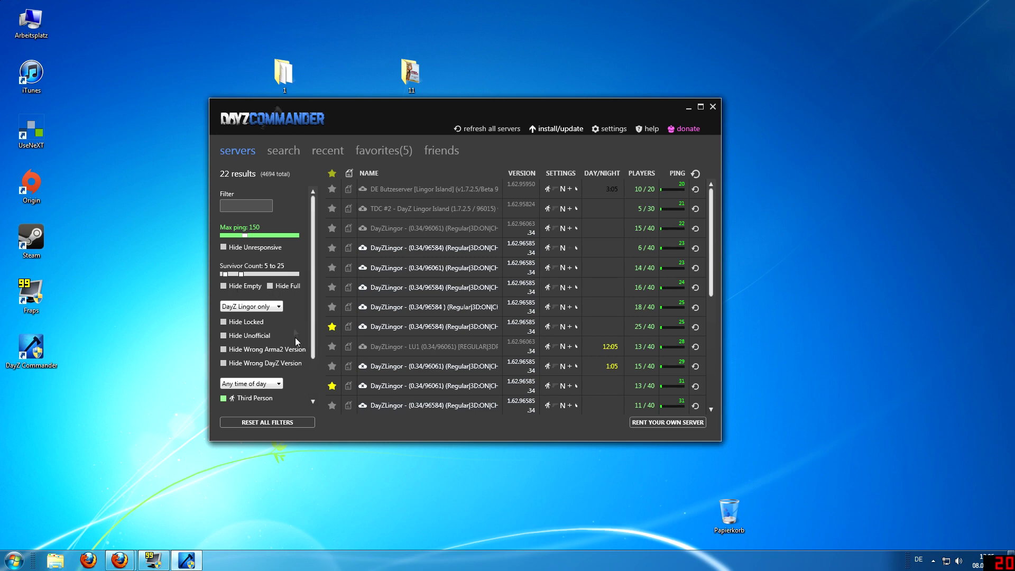
Examine the mod filter choices and the filters below it, keeping DayZ Lingor only selected
left_click(277, 308)
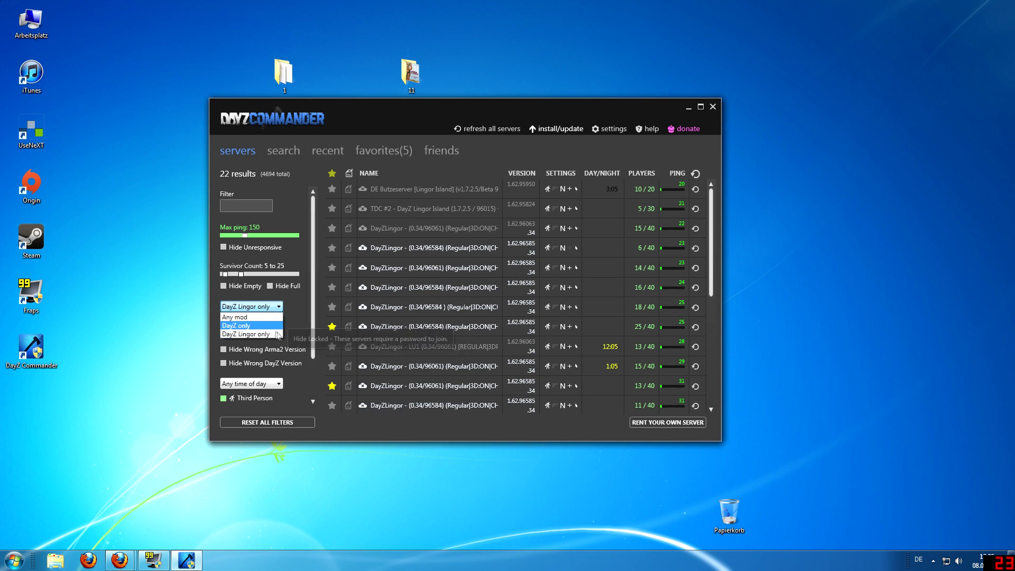
left_click(299, 319)
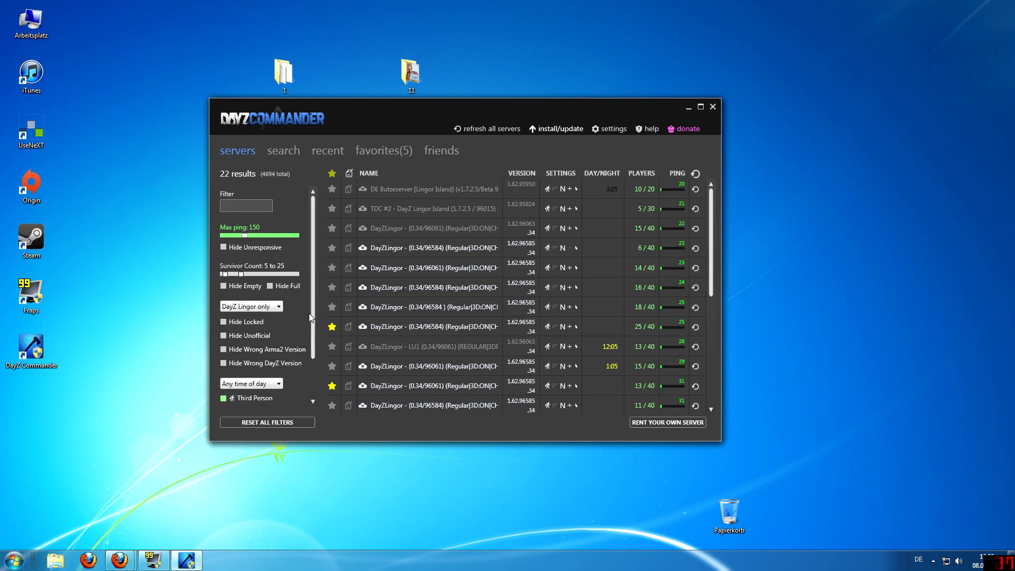
scroll(313, 317, "down", 1)
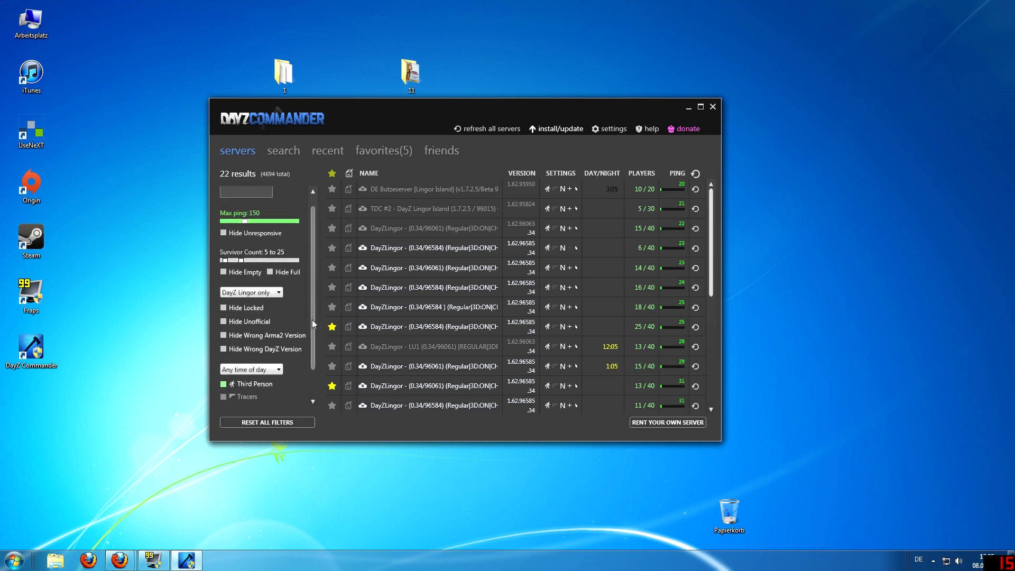
scroll(312, 316, "up", 1)
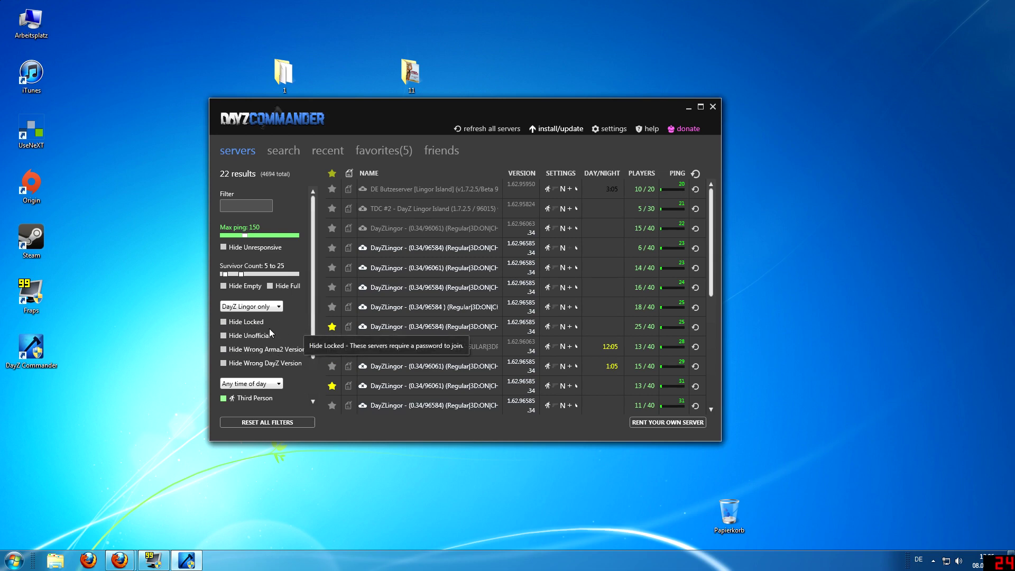
Try the Hide Unofficial and Hide Wrong Arma2 Version filters one at a time, turning each off again
left_click(223, 337)
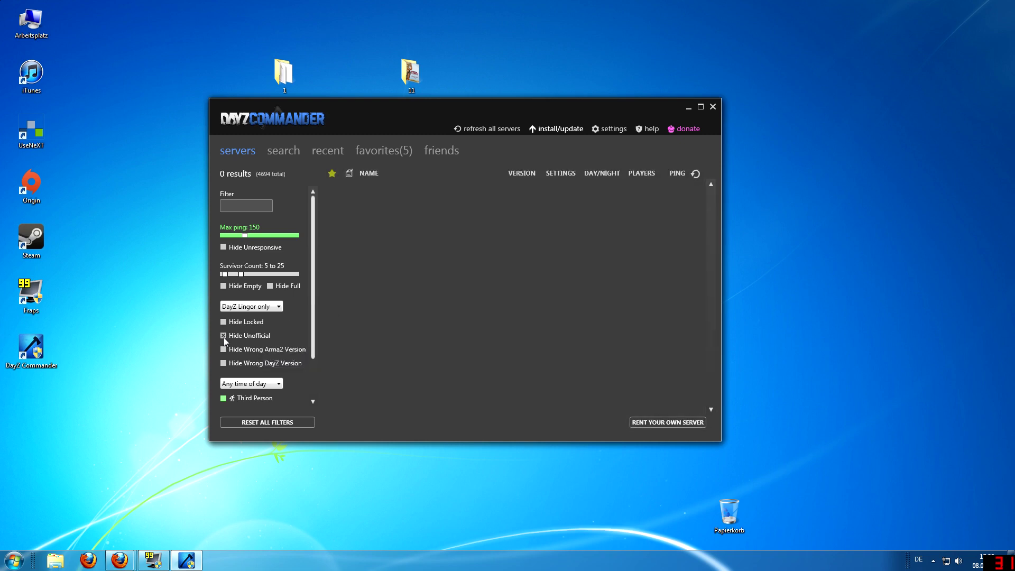
left_click(223, 336)
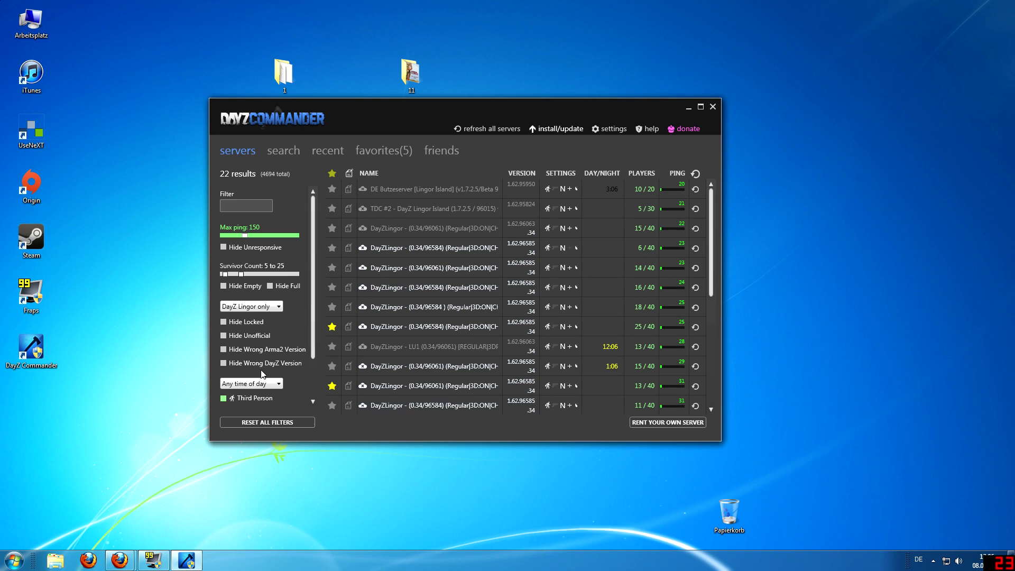
left_click(224, 350)
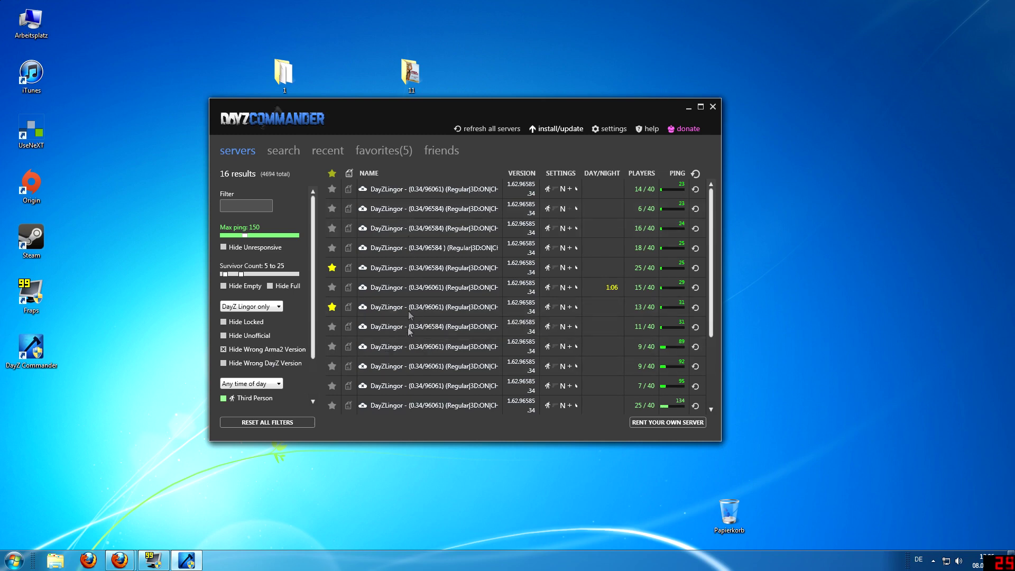
left_click(223, 349)
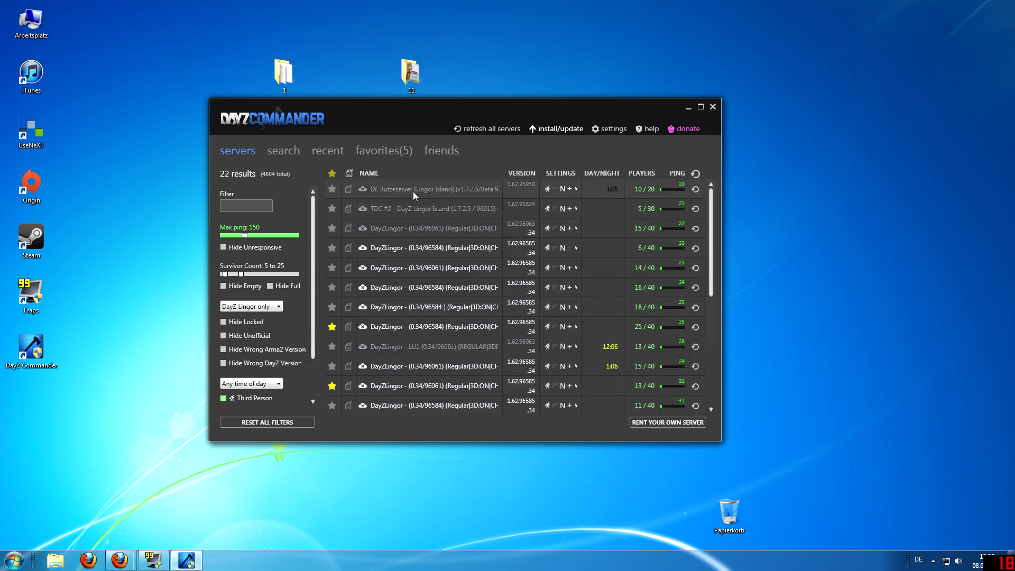
Try the Hide Wrong Arma2 Version and Hide Wrong DayZ Version filters together, and turn both off again
mouse_move(419, 193)
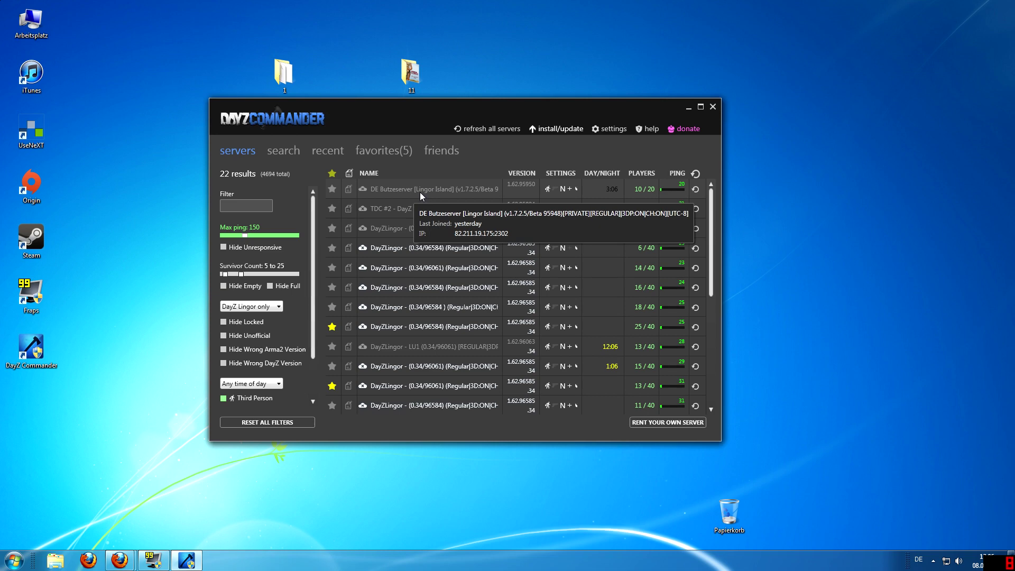
mouse_move(425, 212)
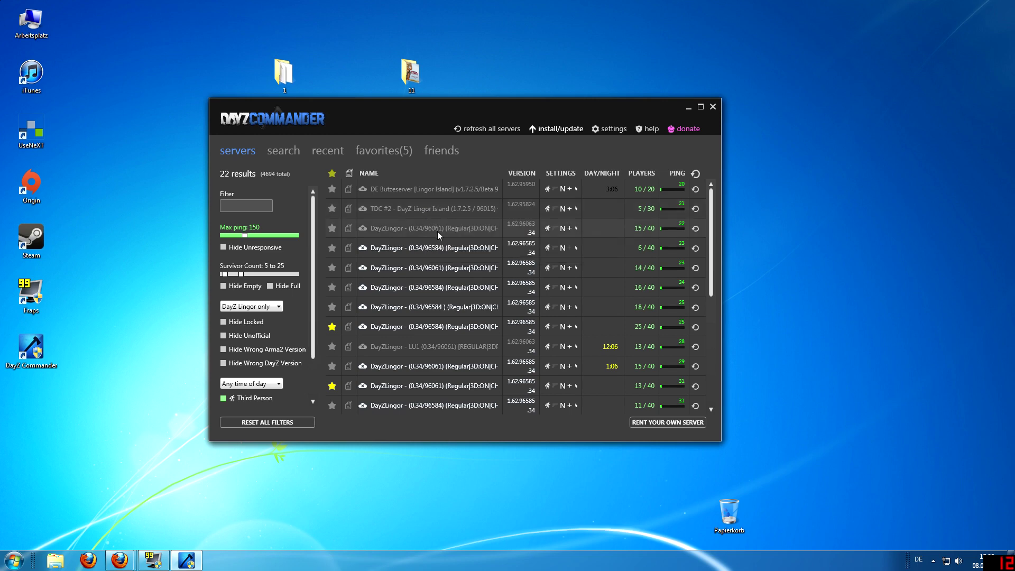
mouse_move(438, 231)
mouse_move(223, 368)
left_click(223, 349)
left_click(224, 365)
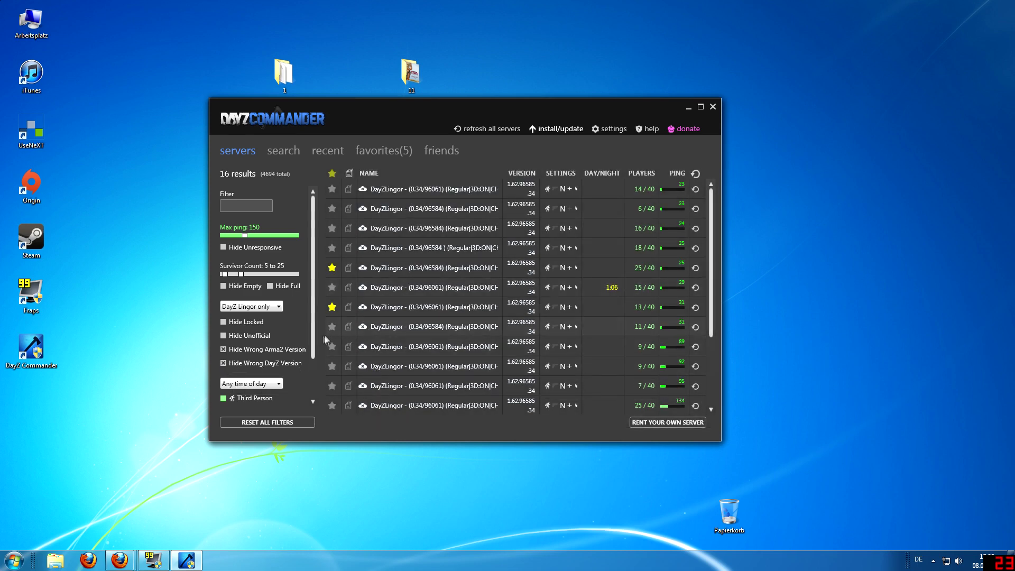
left_click(224, 351)
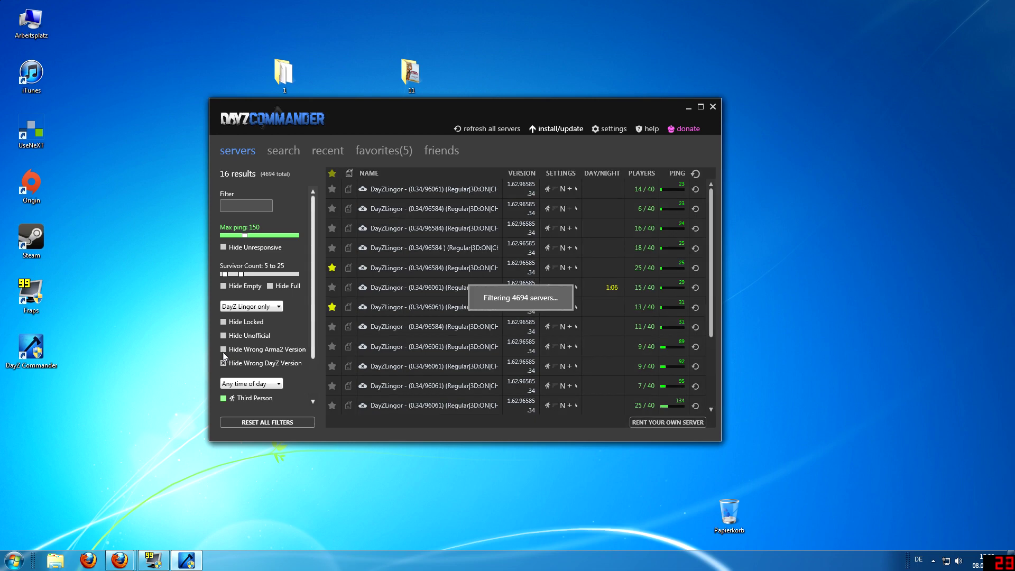
left_click(224, 363)
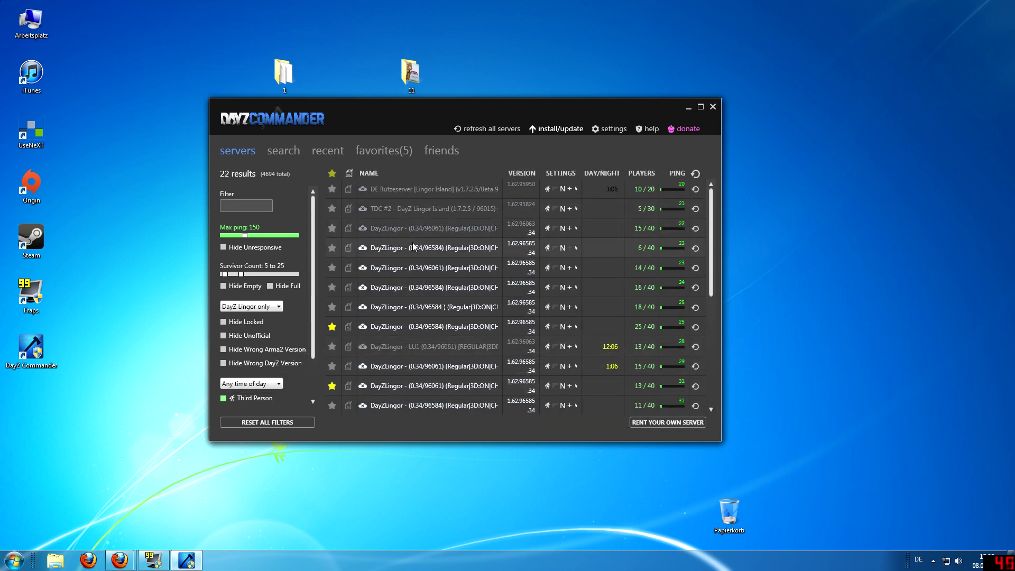
Examine the time-of-day filter choices, keeping Any time of day selected
scroll(298, 317, "down", 2)
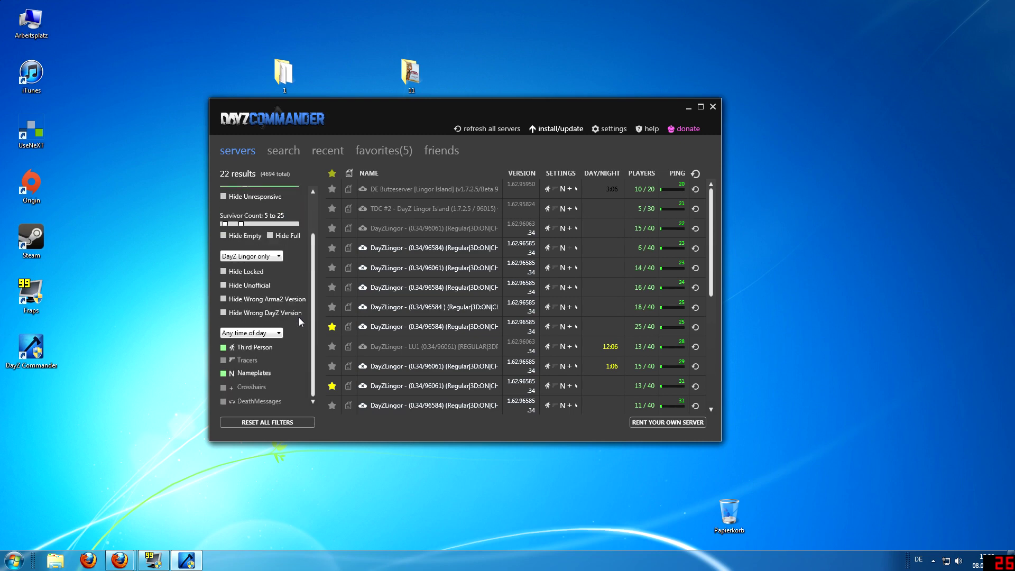
left_click(275, 334)
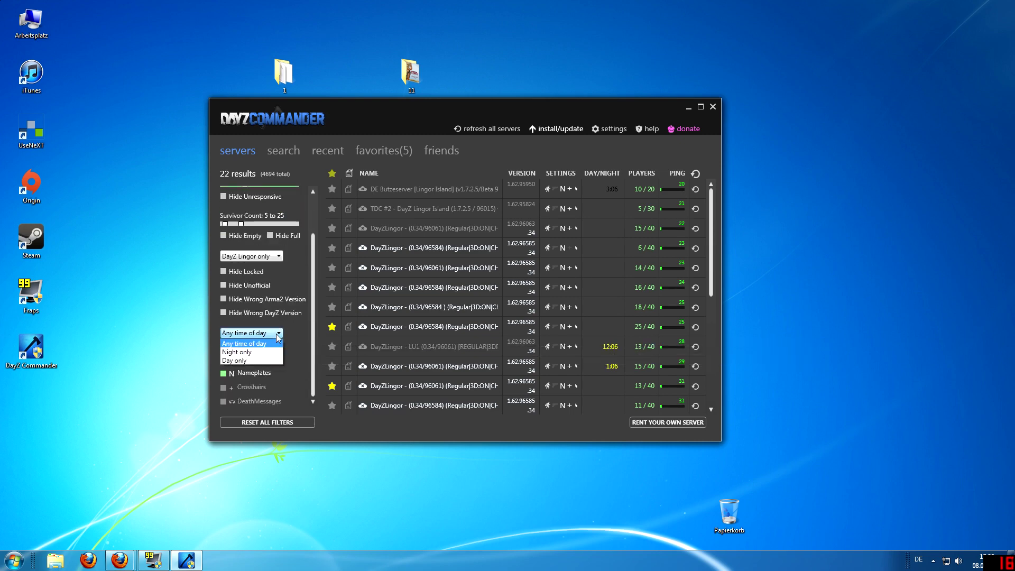
left_click(244, 344)
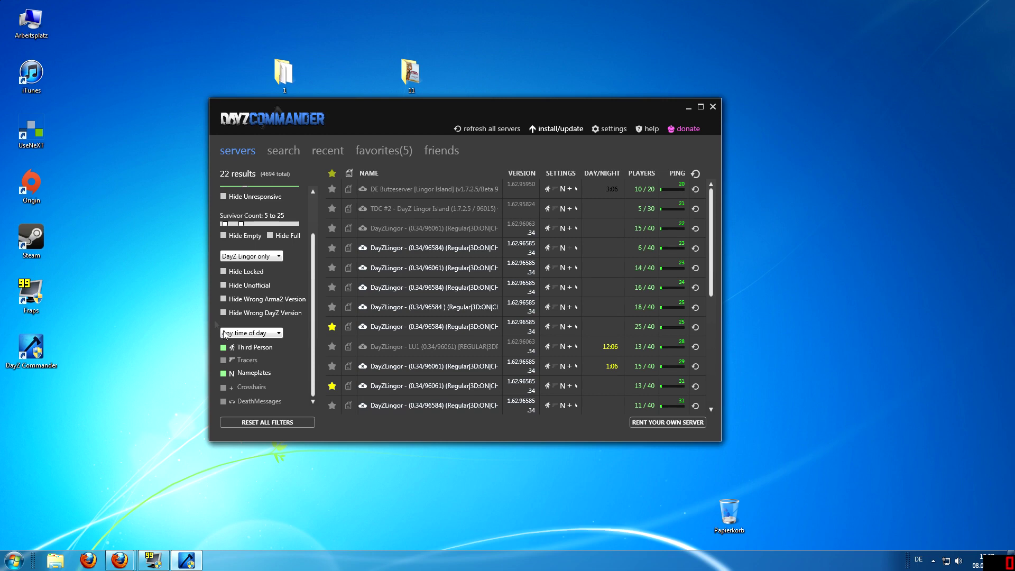
Turn off the Third Person and Nameplates filters, try excluding Third Person servers, and set Third Person back to required
left_click(300, 348)
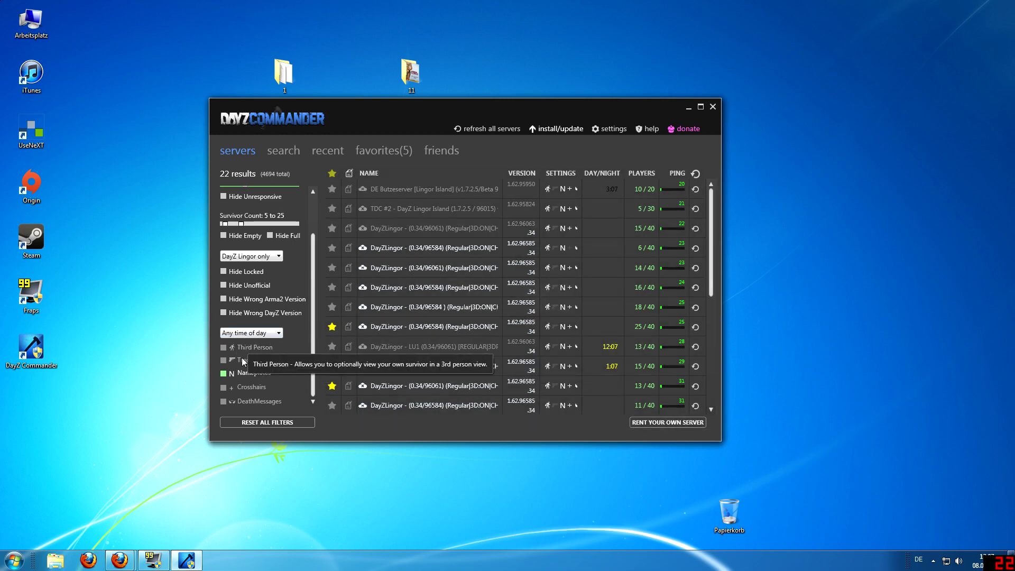
left_click(222, 374)
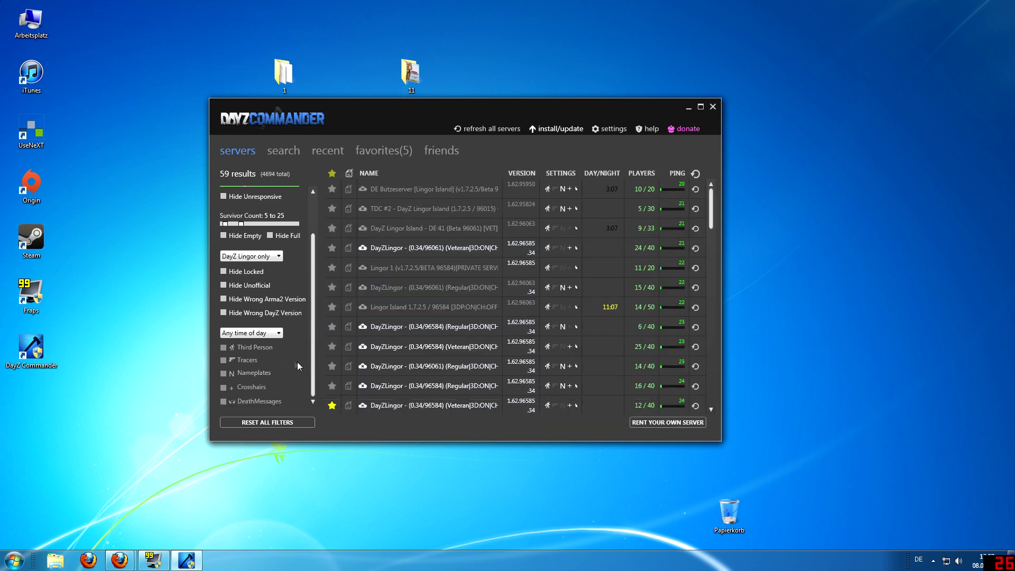
left_click(223, 348)
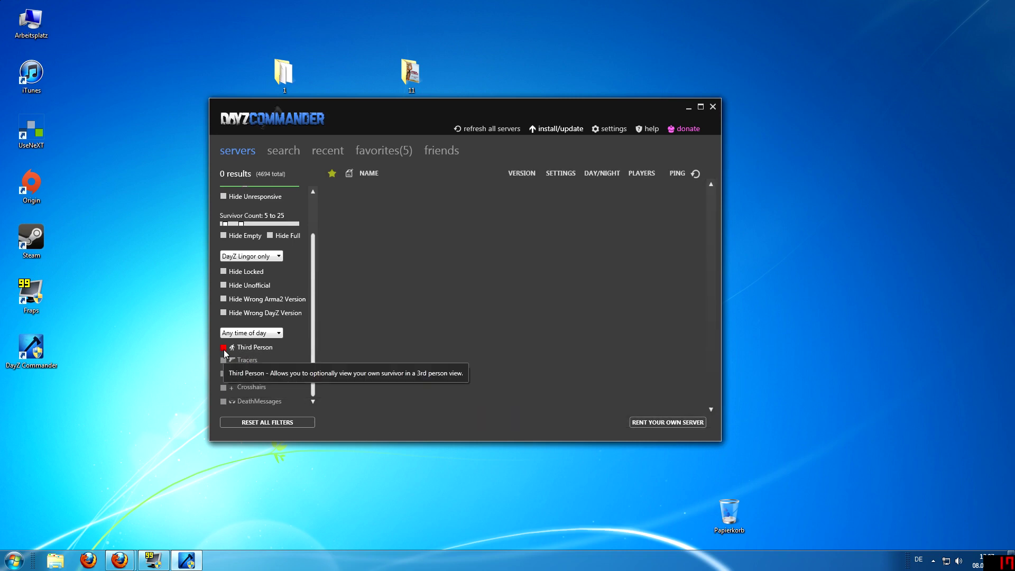
left_click(223, 348)
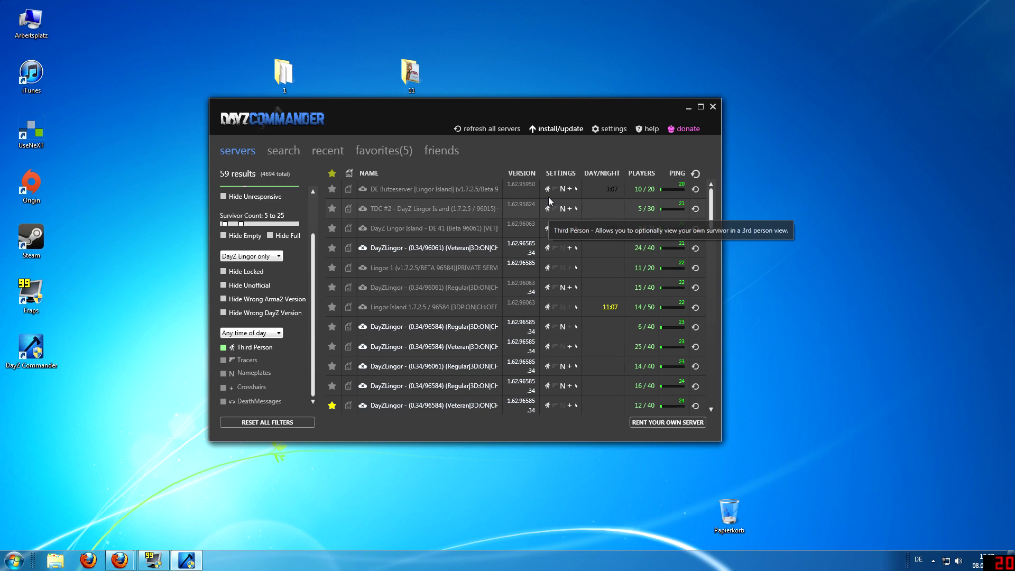
mouse_move(522, 285)
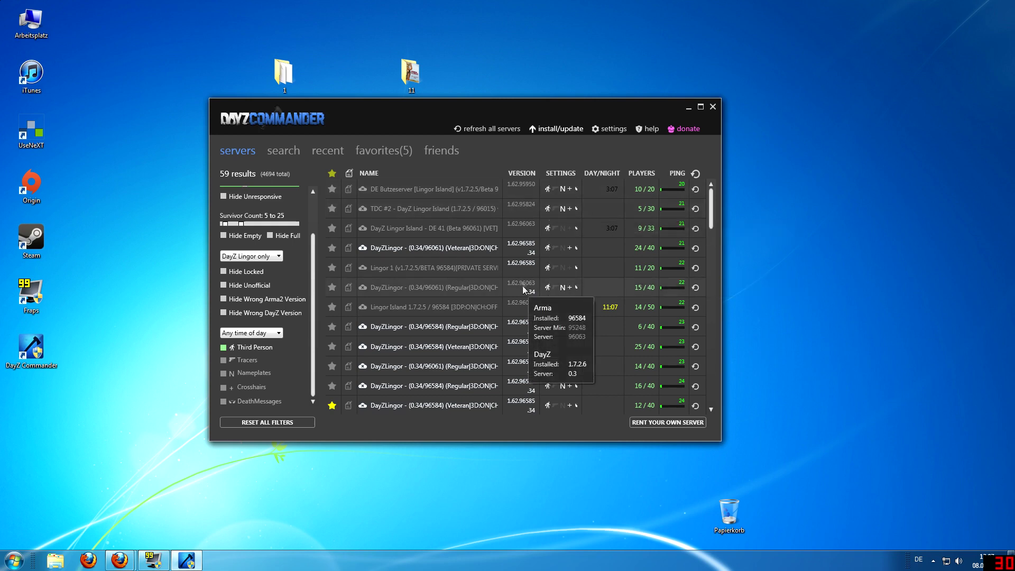
Try the Tracers filter as excluded and as required, and the Nameplates filter as required, turning each off again
left_click(226, 364)
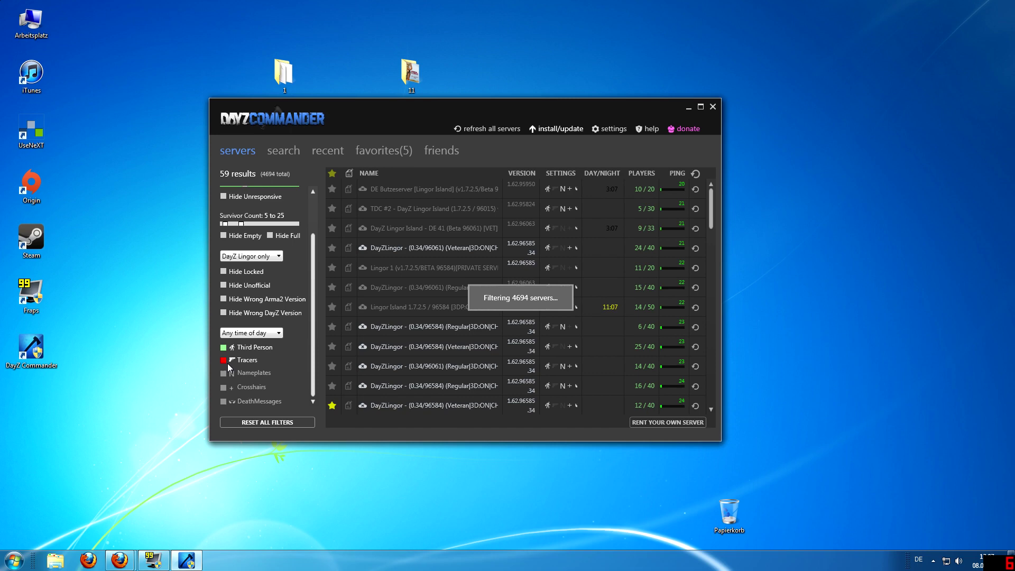
left_click(225, 362)
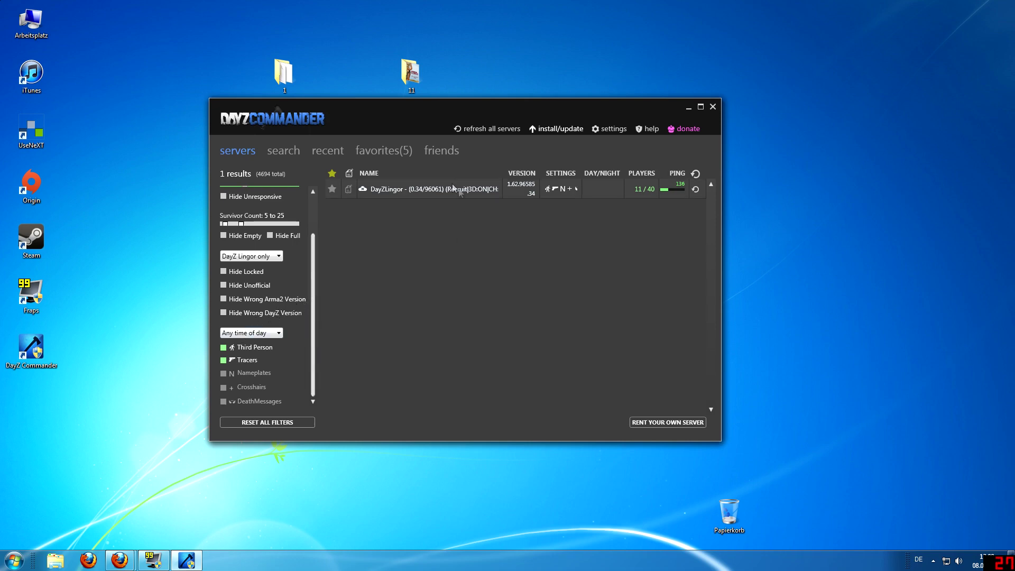
left_click(224, 360)
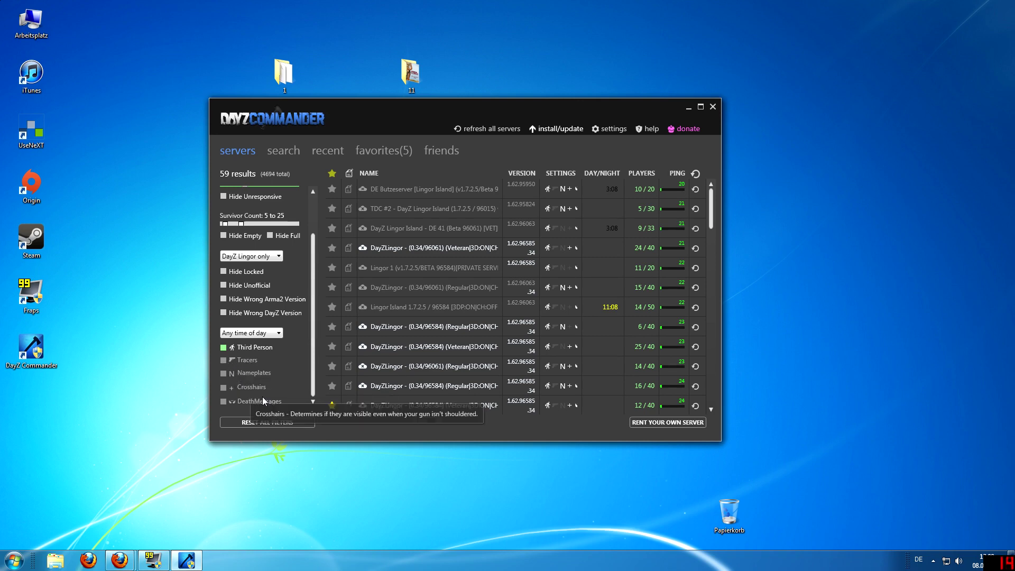
left_click(224, 375)
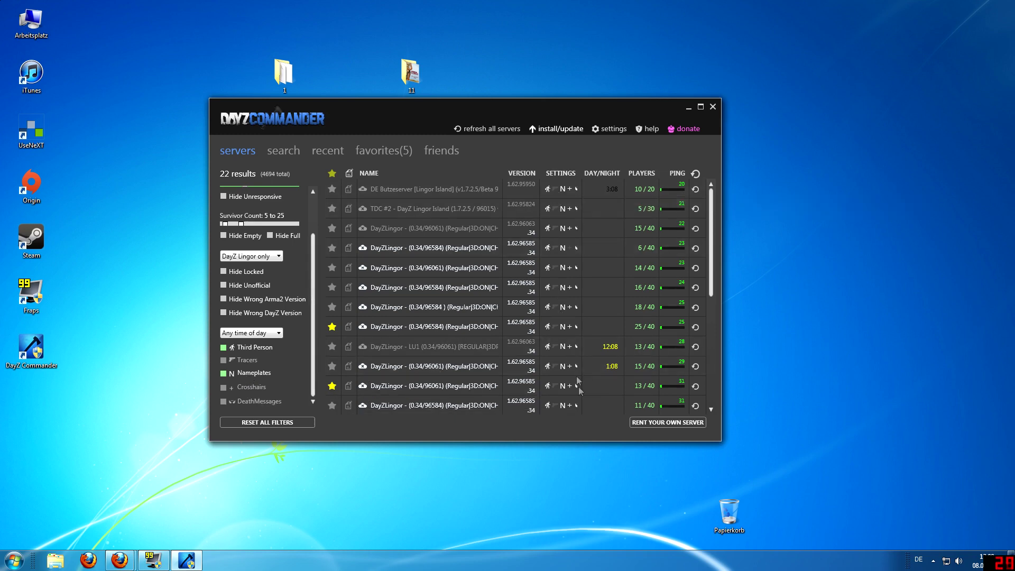
left_click(224, 374)
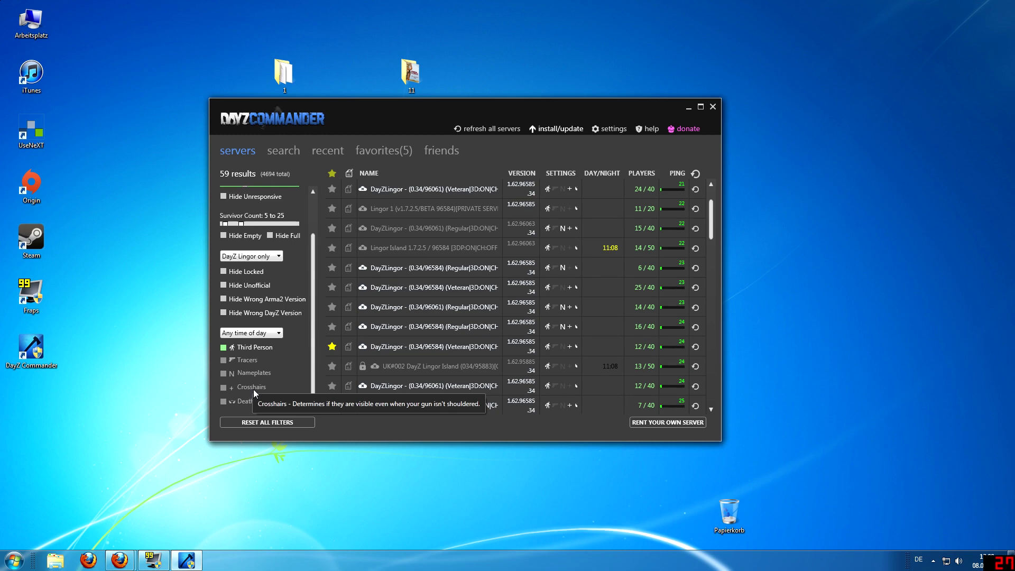
Check a server's player list and the DAYZSVERIGE.SE Veteran Lingor server's details, and add that server to the favorites
scroll(253, 389, "up", 2)
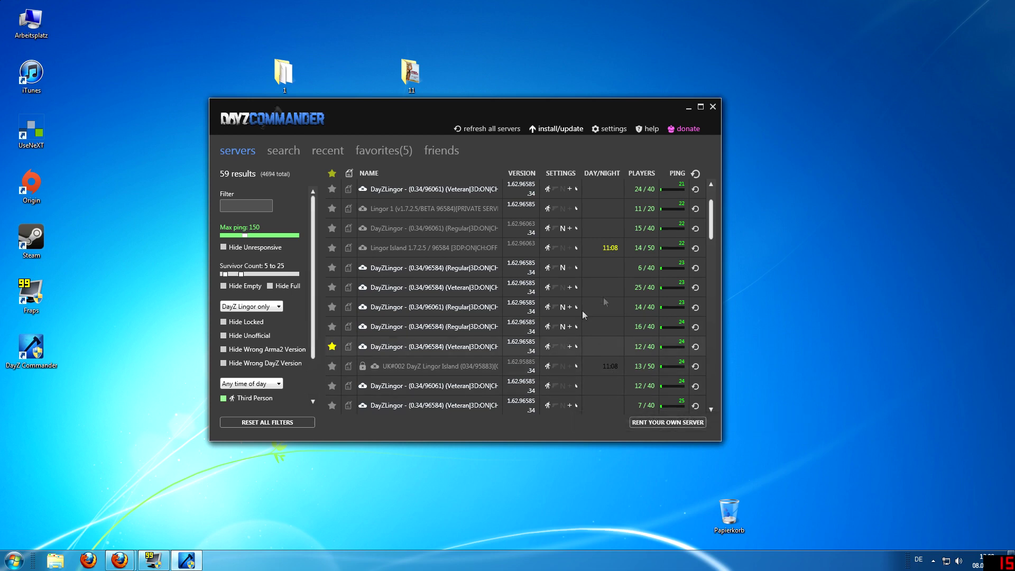
mouse_move(637, 290)
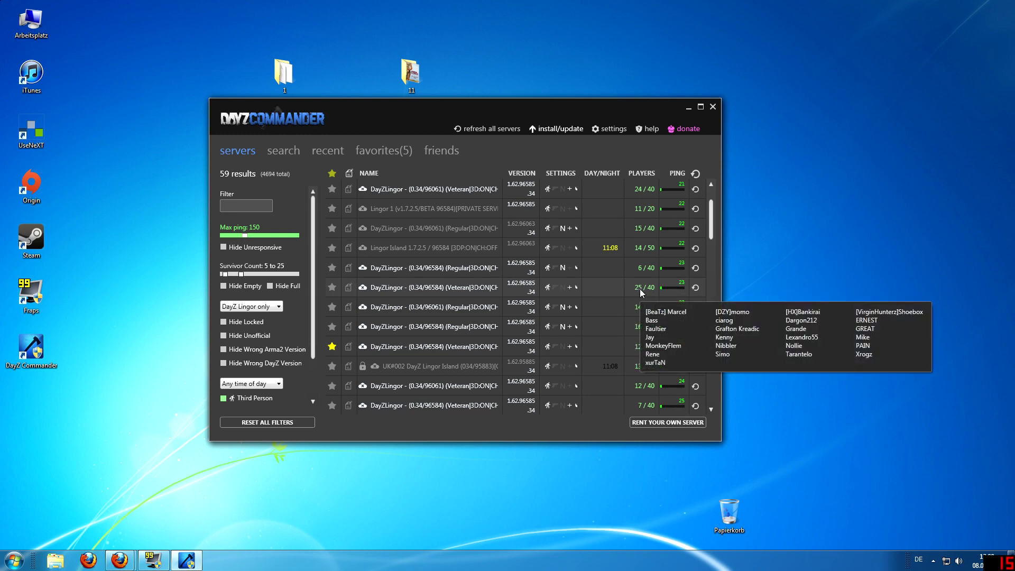
scroll(640, 289, "up", 1)
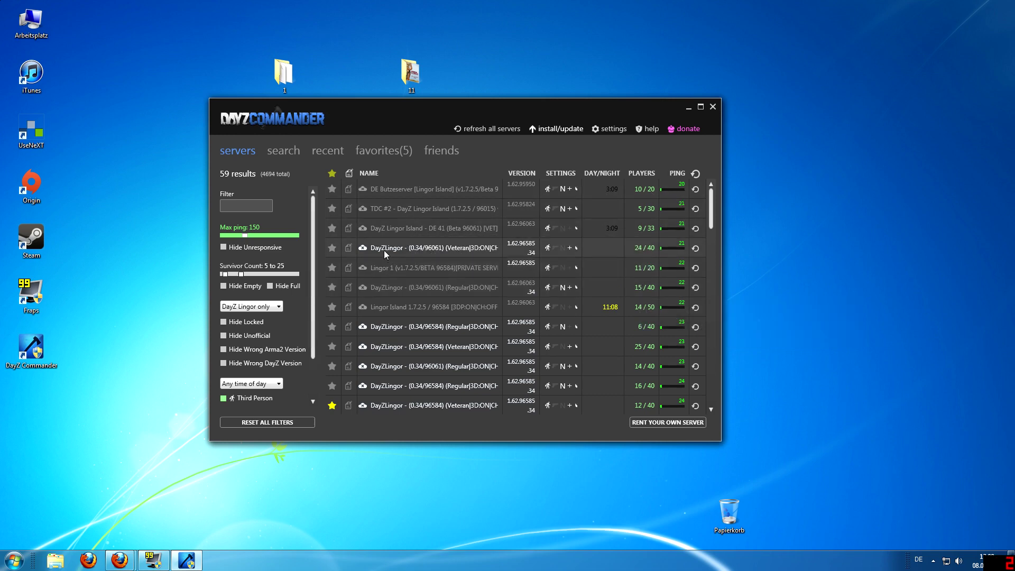
mouse_move(385, 248)
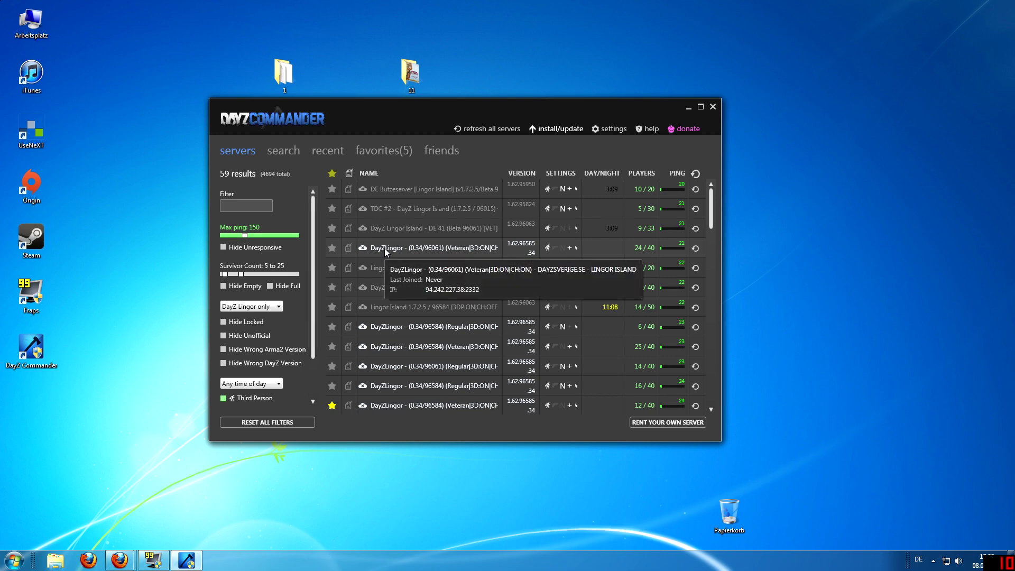
left_click(332, 248)
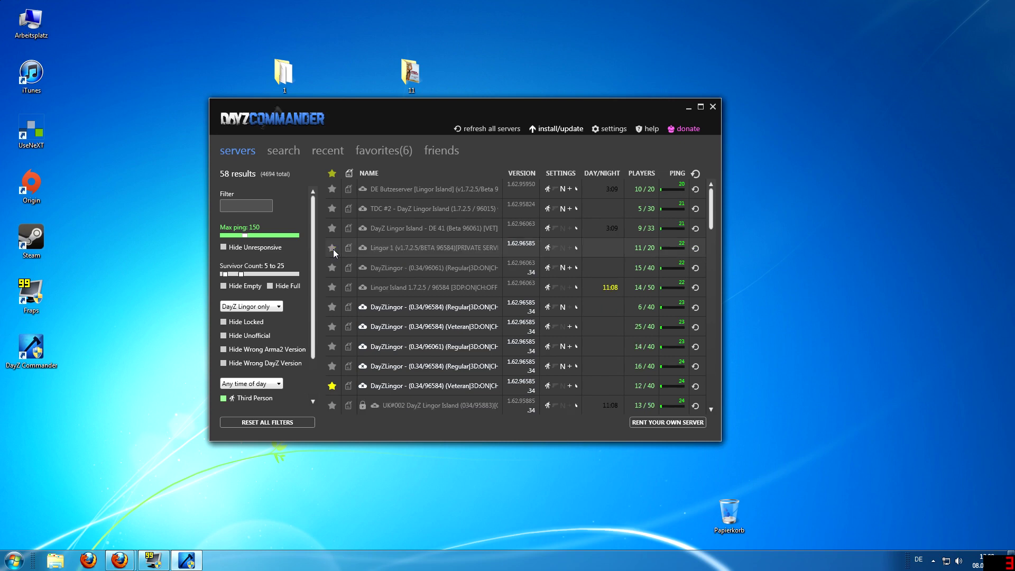
Look over the favorite servers and remove the Bean Bandits server from them
left_click(378, 151)
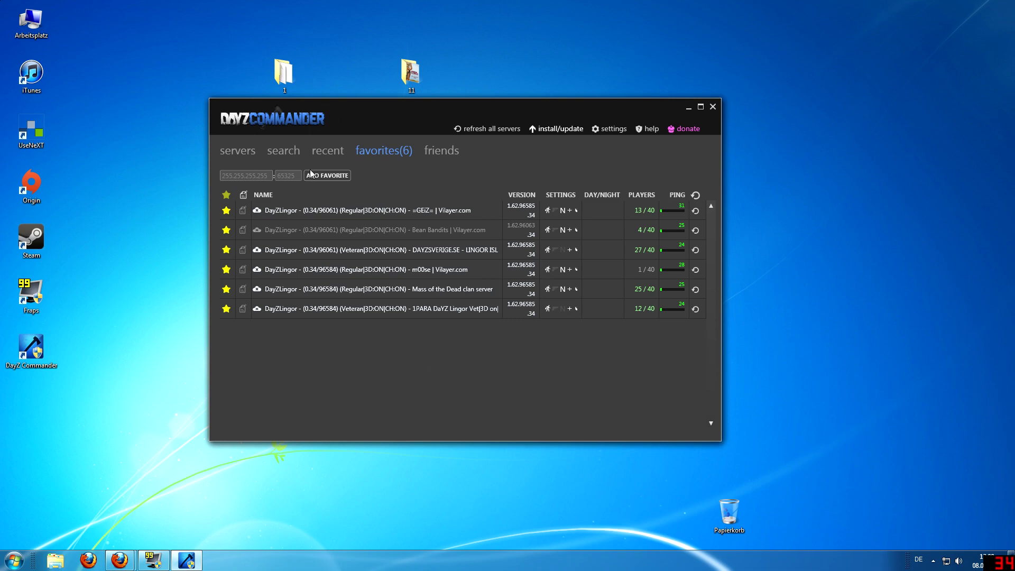
left_click(267, 177)
mouse_move(371, 312)
left_click(226, 231)
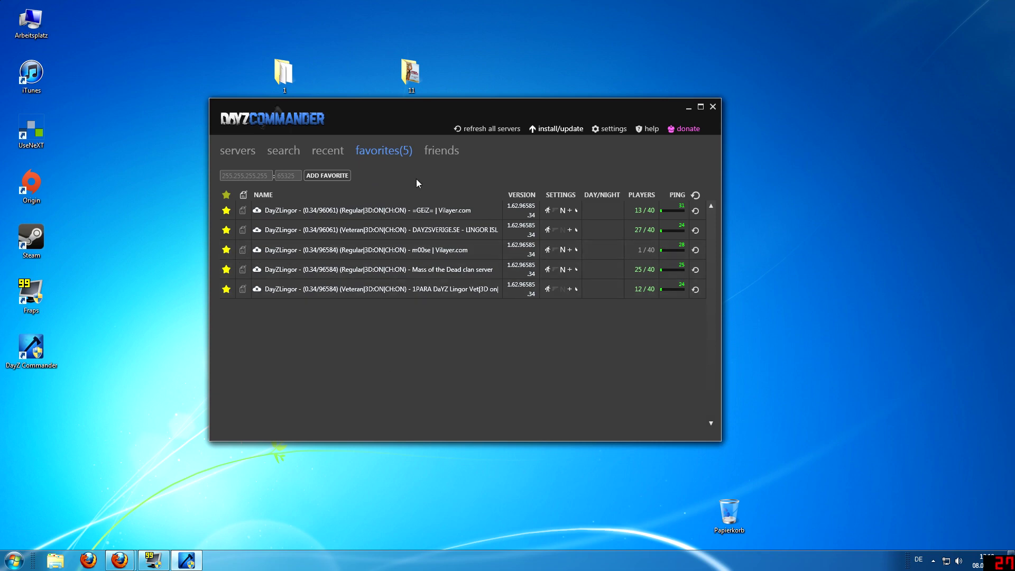
Try adding a friend by player name to find their server, remove the entry again, and return to the server list
left_click(436, 155)
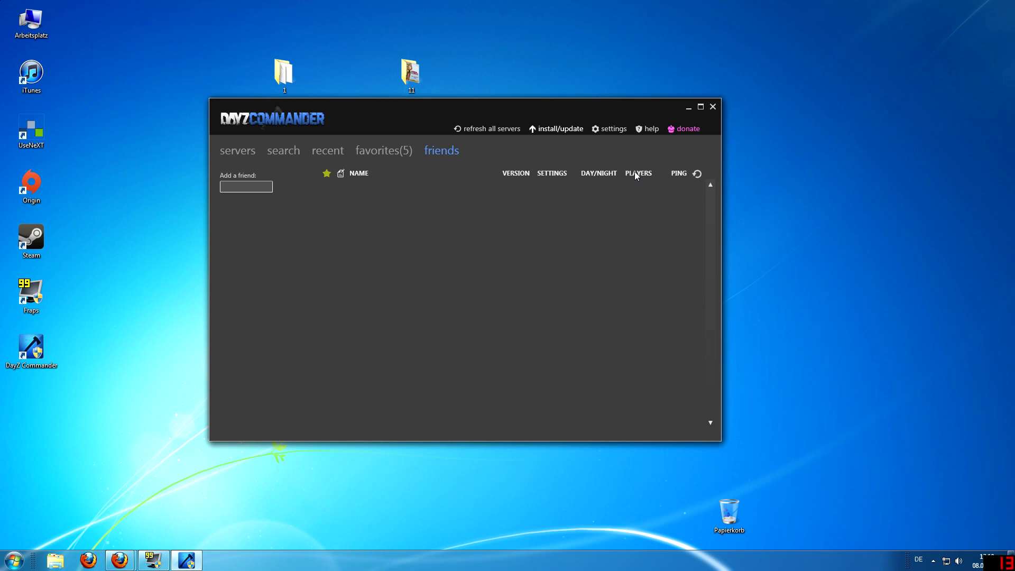
left_click(232, 186)
type("dirk")
key("Return")
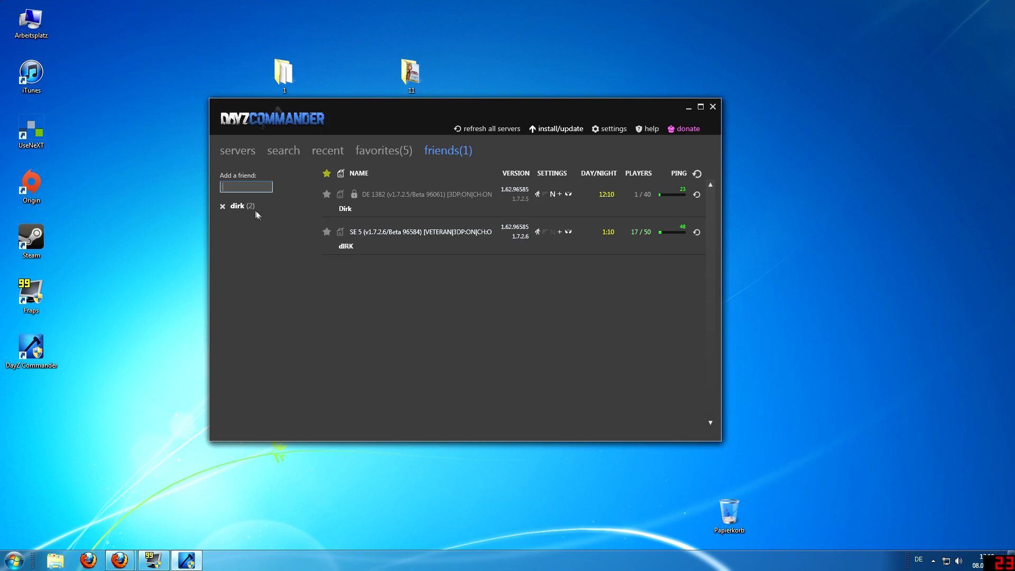
left_click(222, 207)
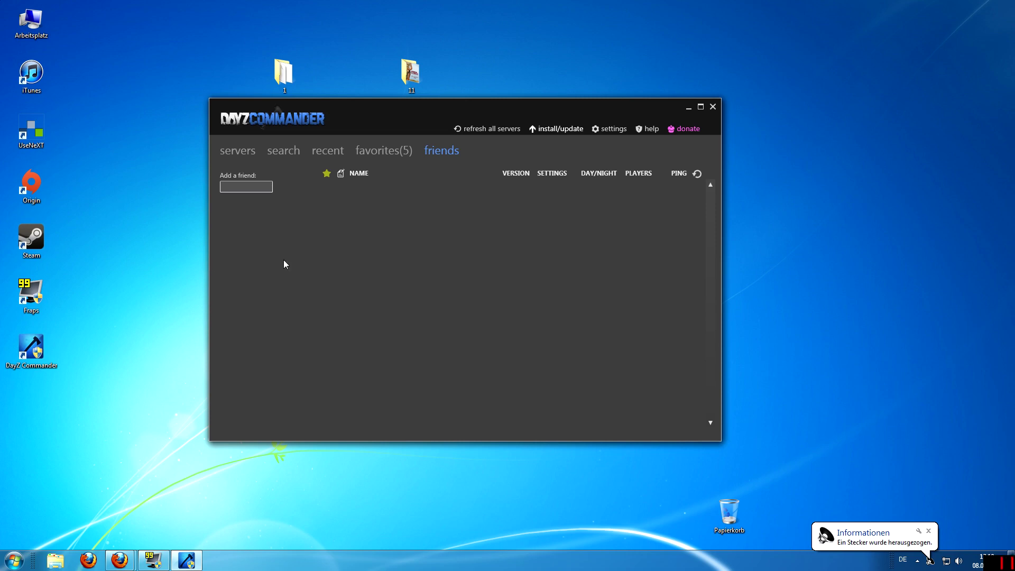
left_click(239, 151)
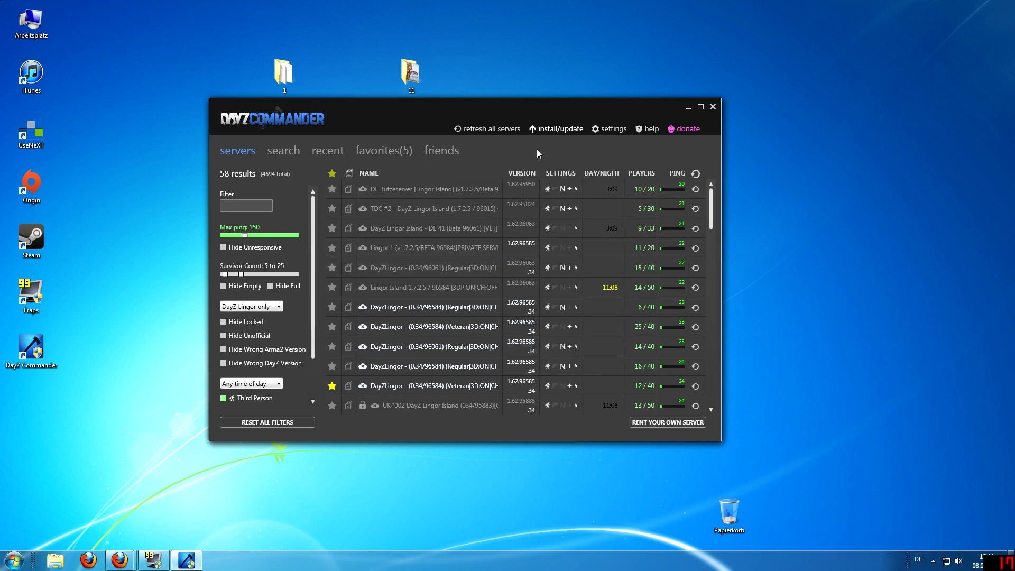
Try the friend search with a second player name, delete that entry, and go back to the server list
left_click(444, 151)
left_click(251, 184)
type("DieHahn")
key("Return")
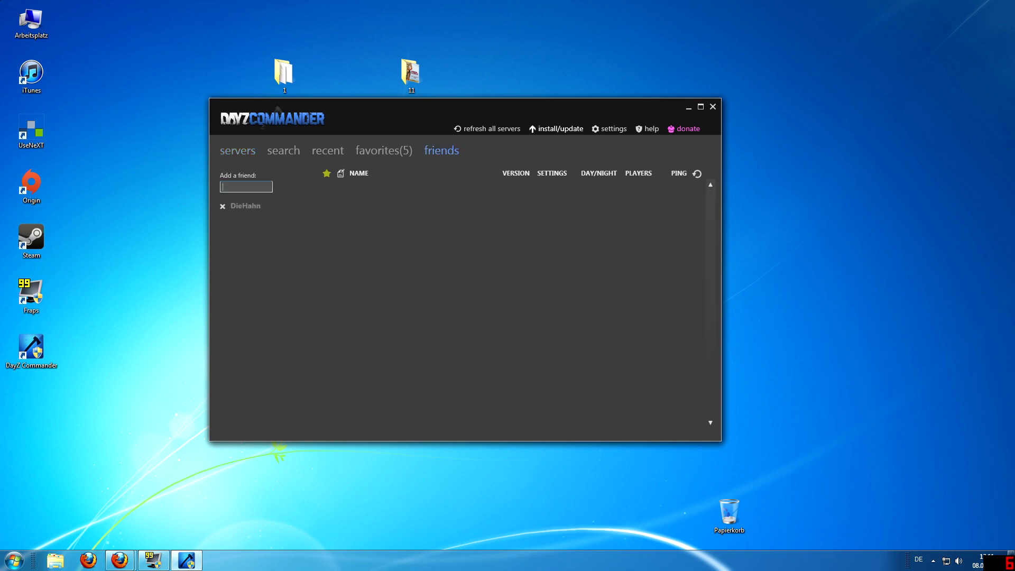
left_click(223, 206)
left_click(237, 152)
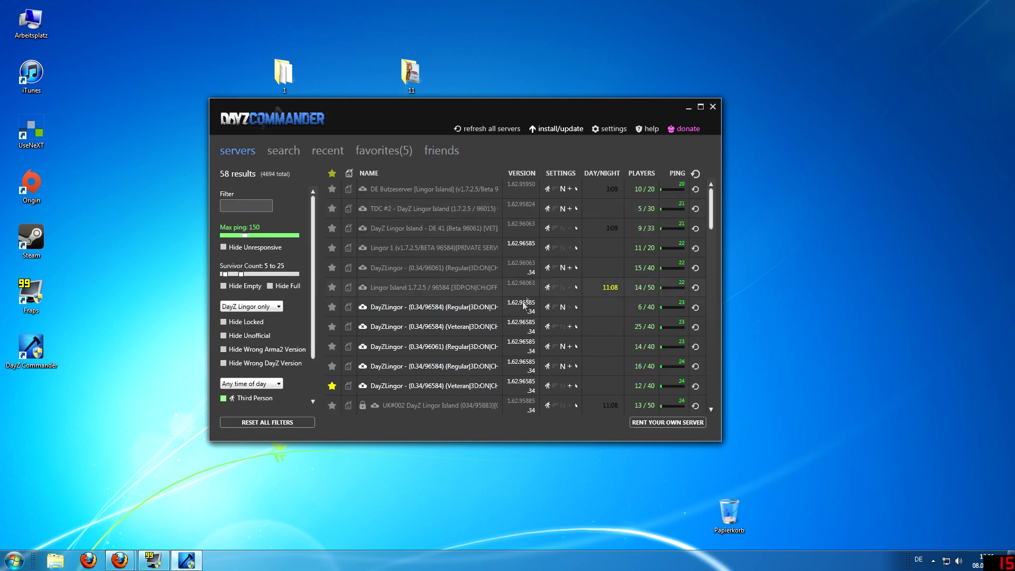